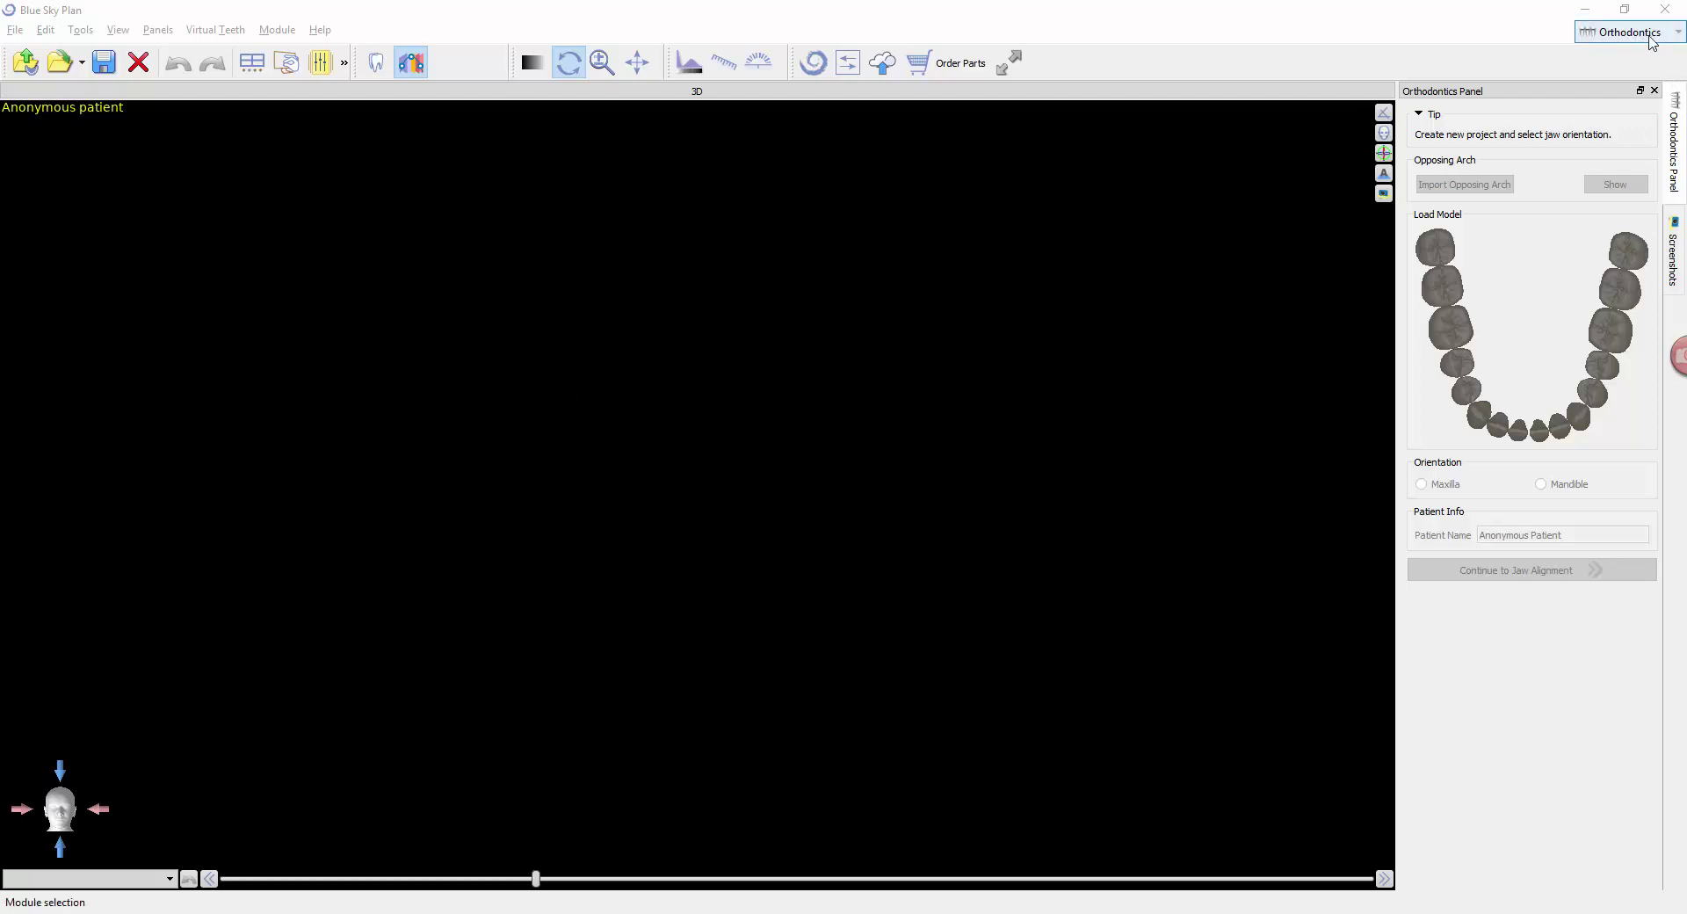
- Keep Orthodontics as the active module, glance through the File and Edit menus, and open Tools
click(1650, 35)
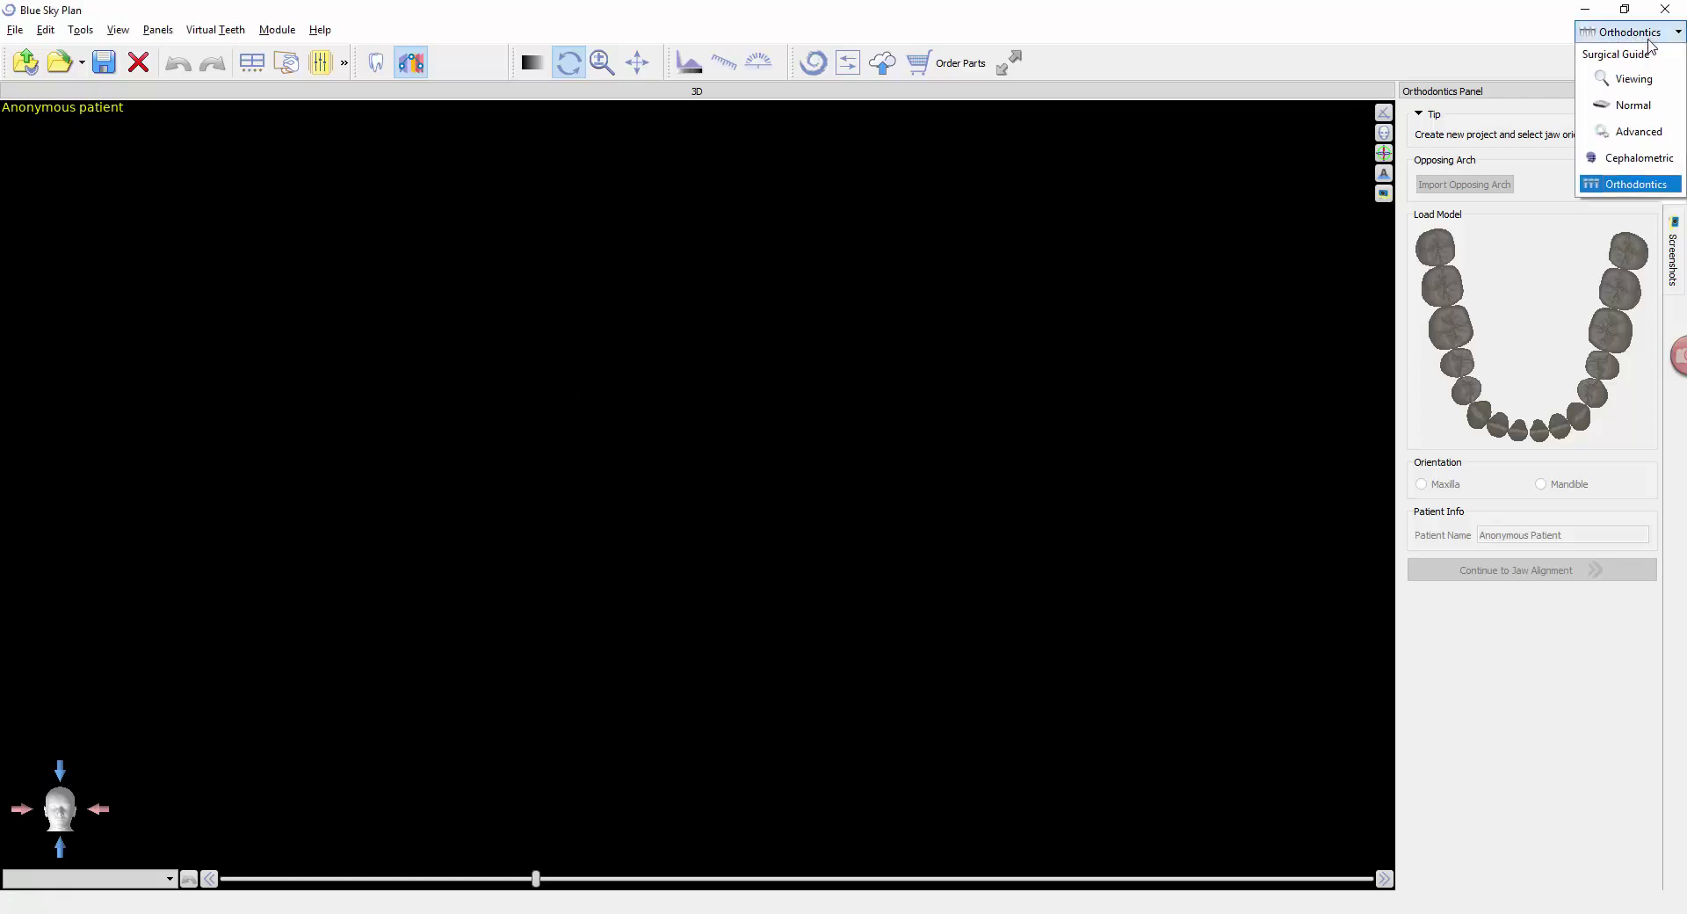
click(1629, 186)
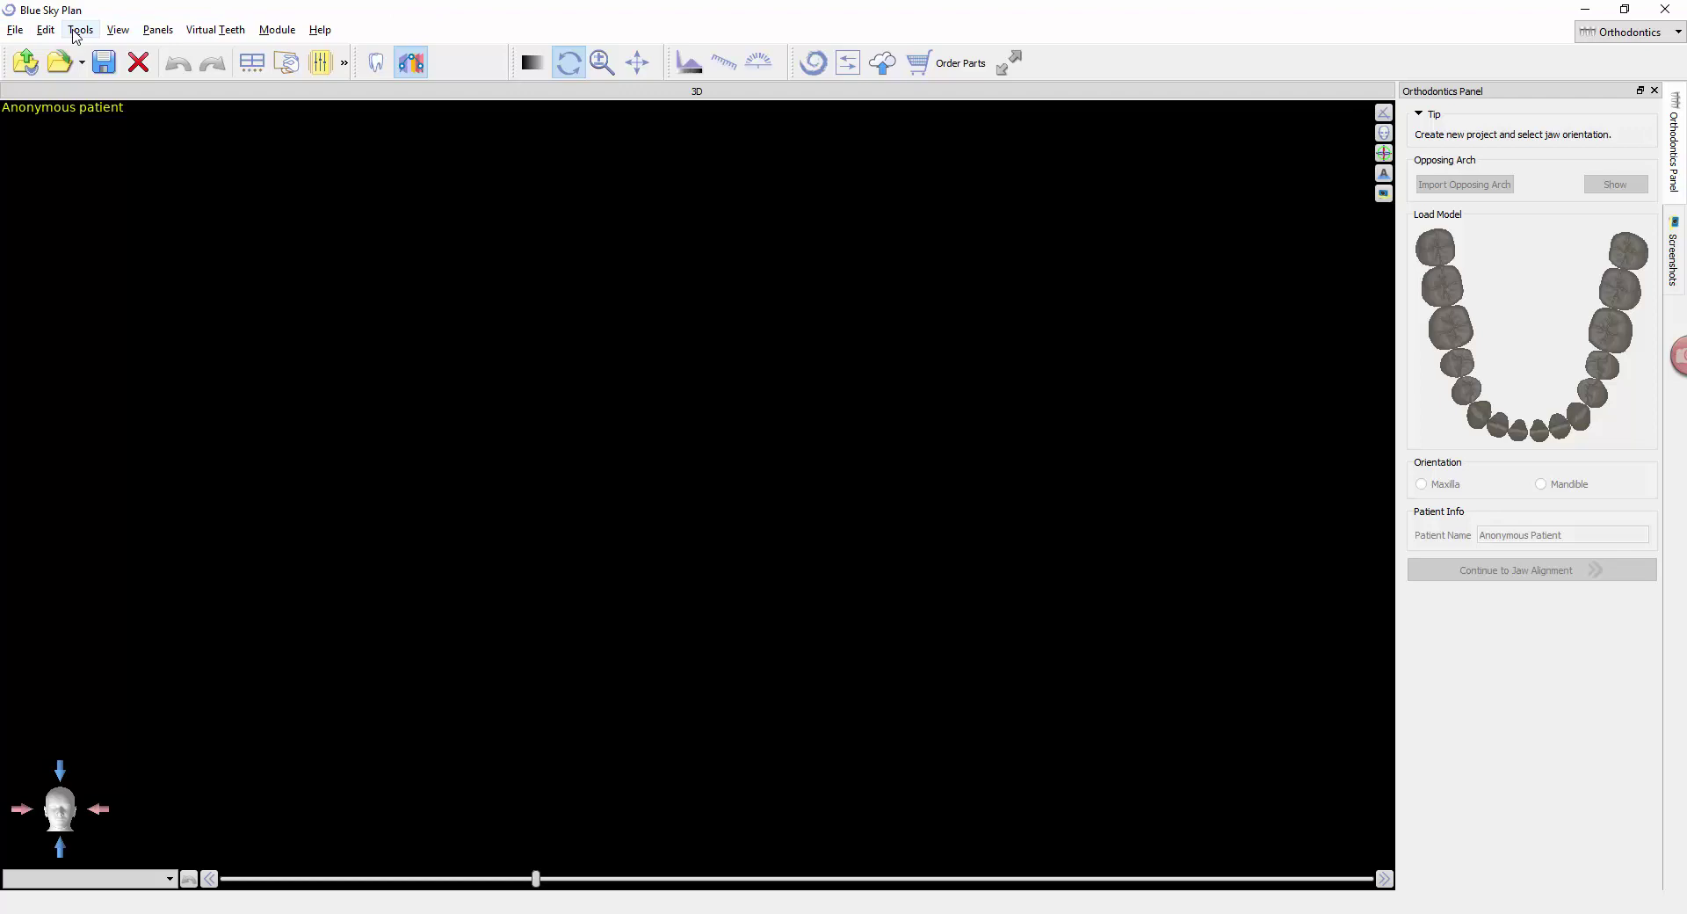
click(16, 31)
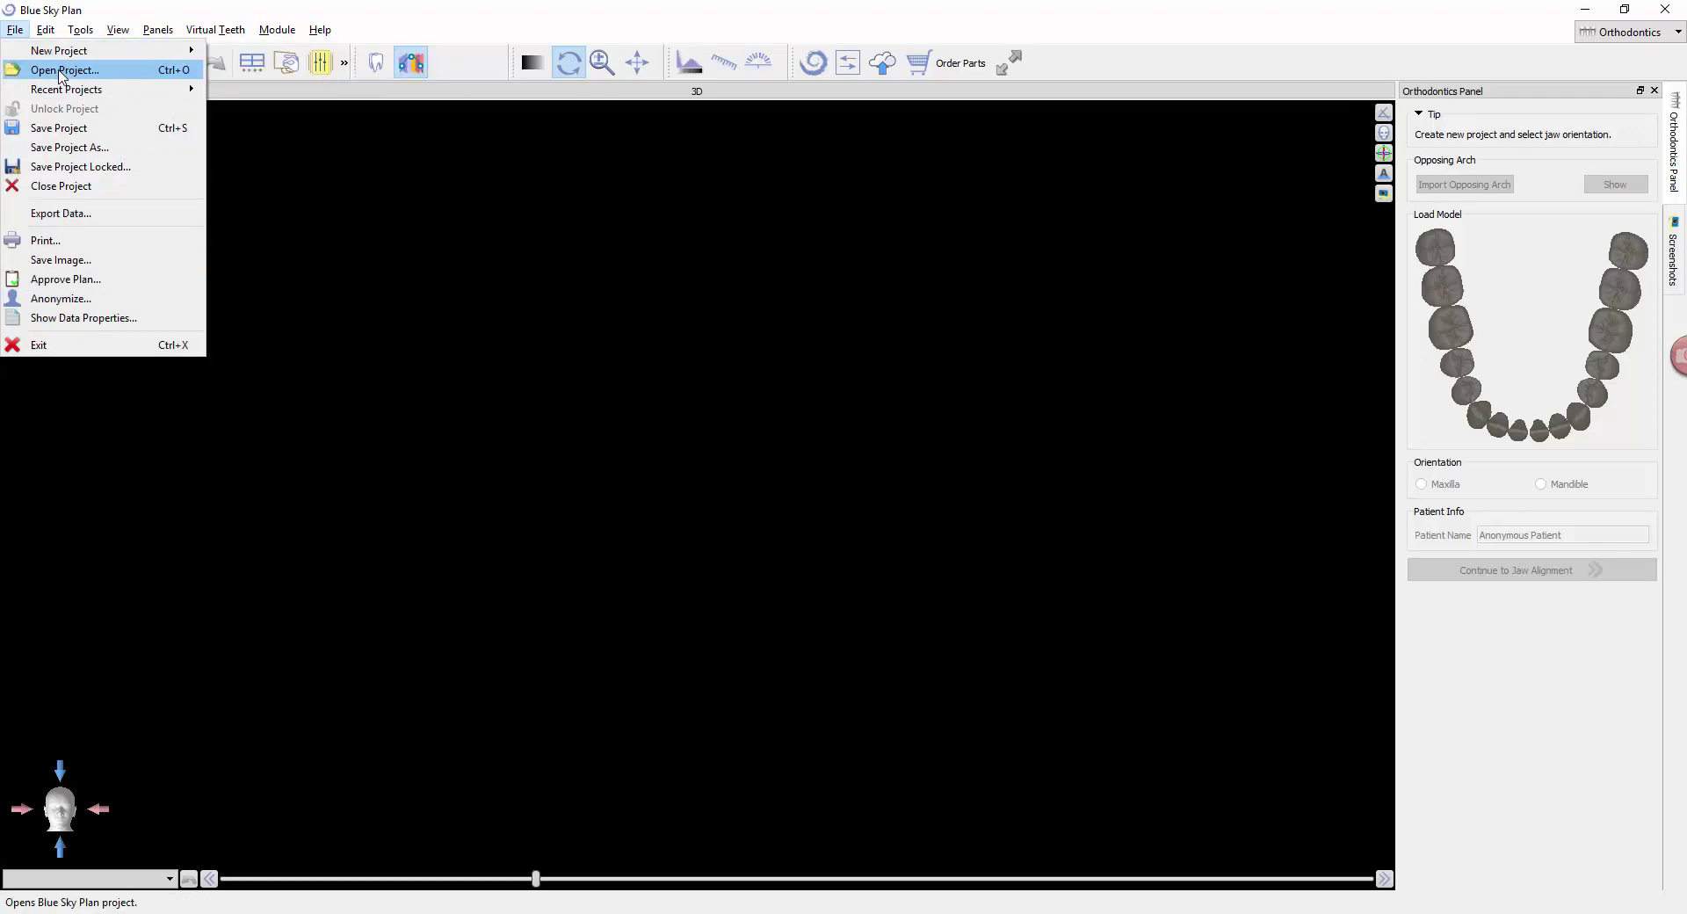
click(11, 35)
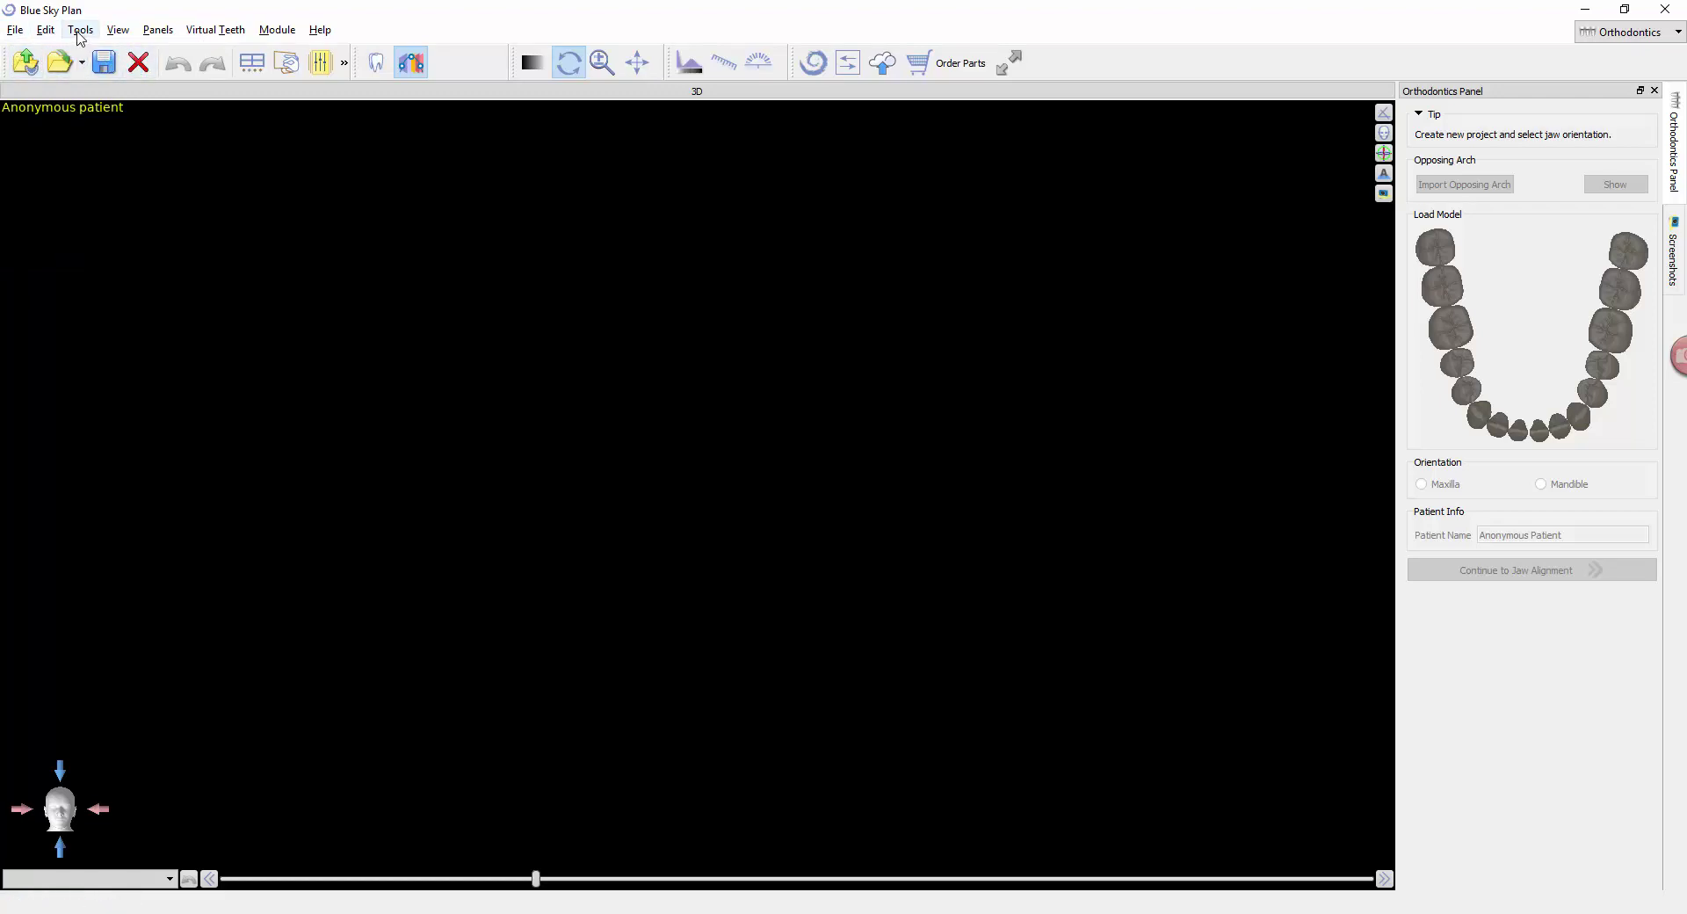
click(44, 32)
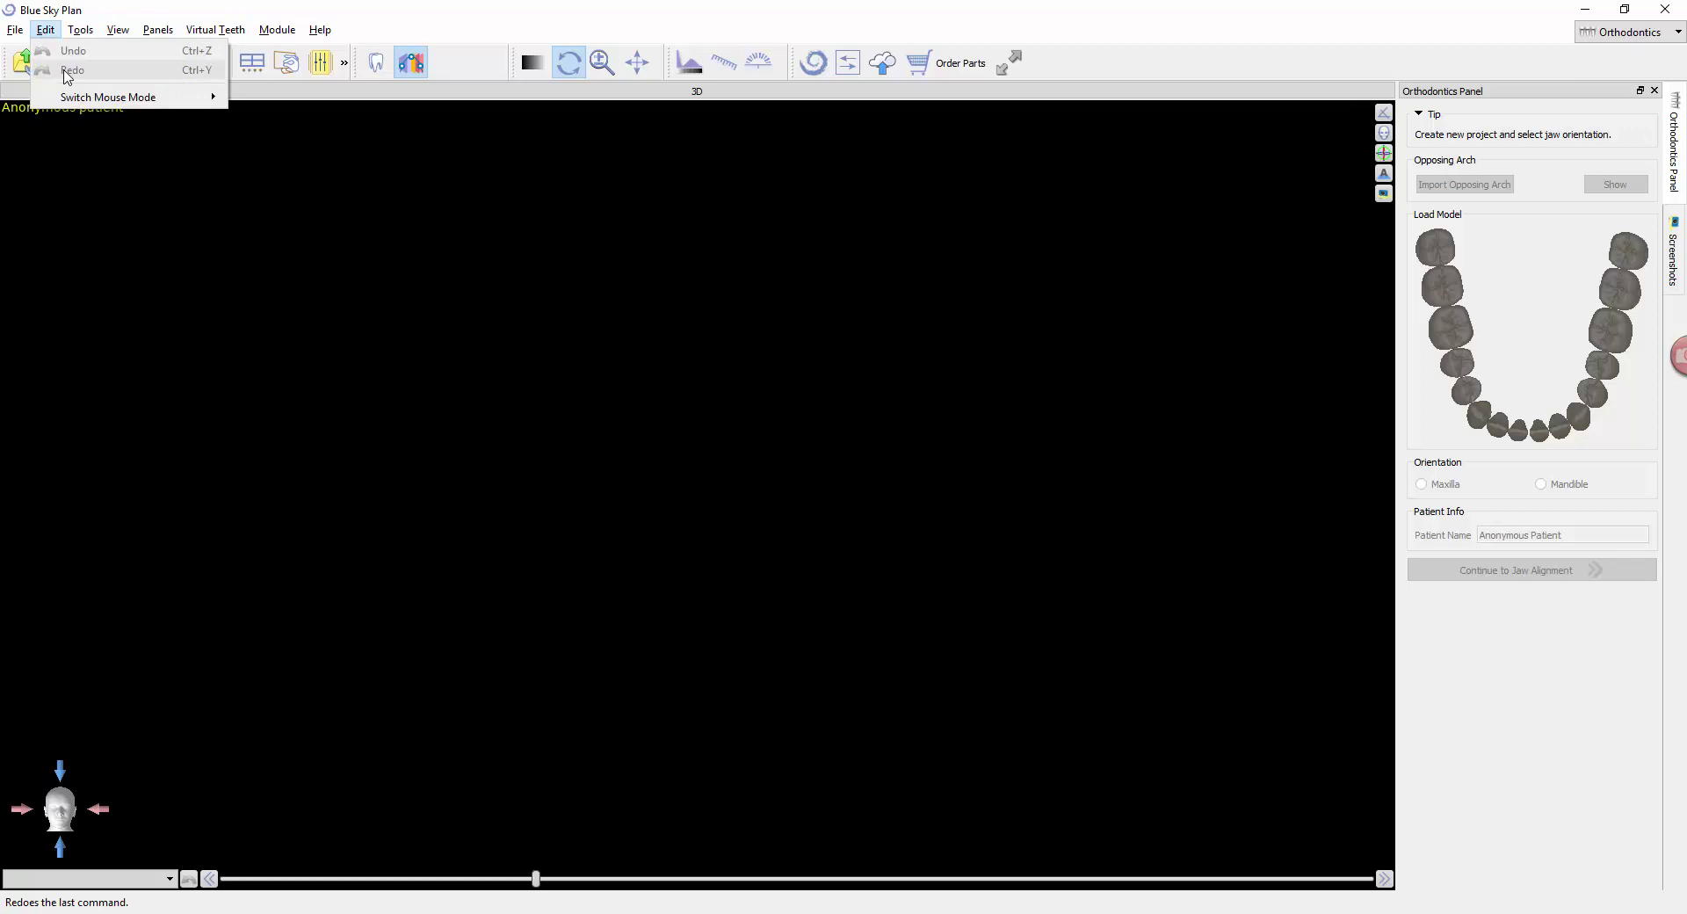
click(45, 34)
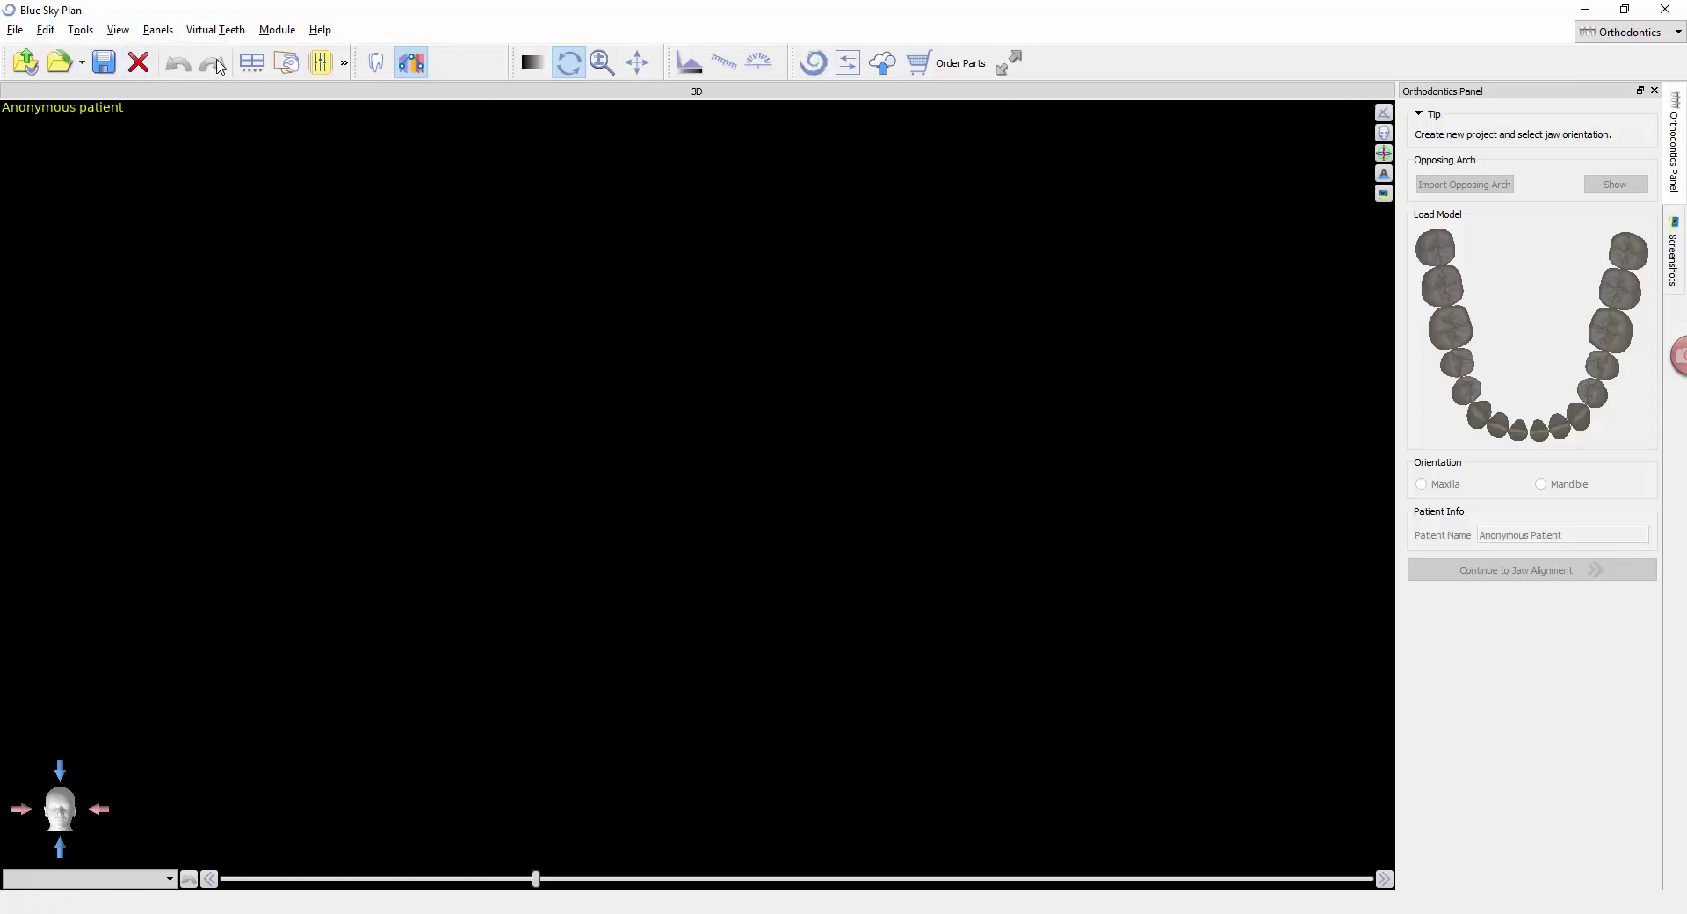
click(80, 32)
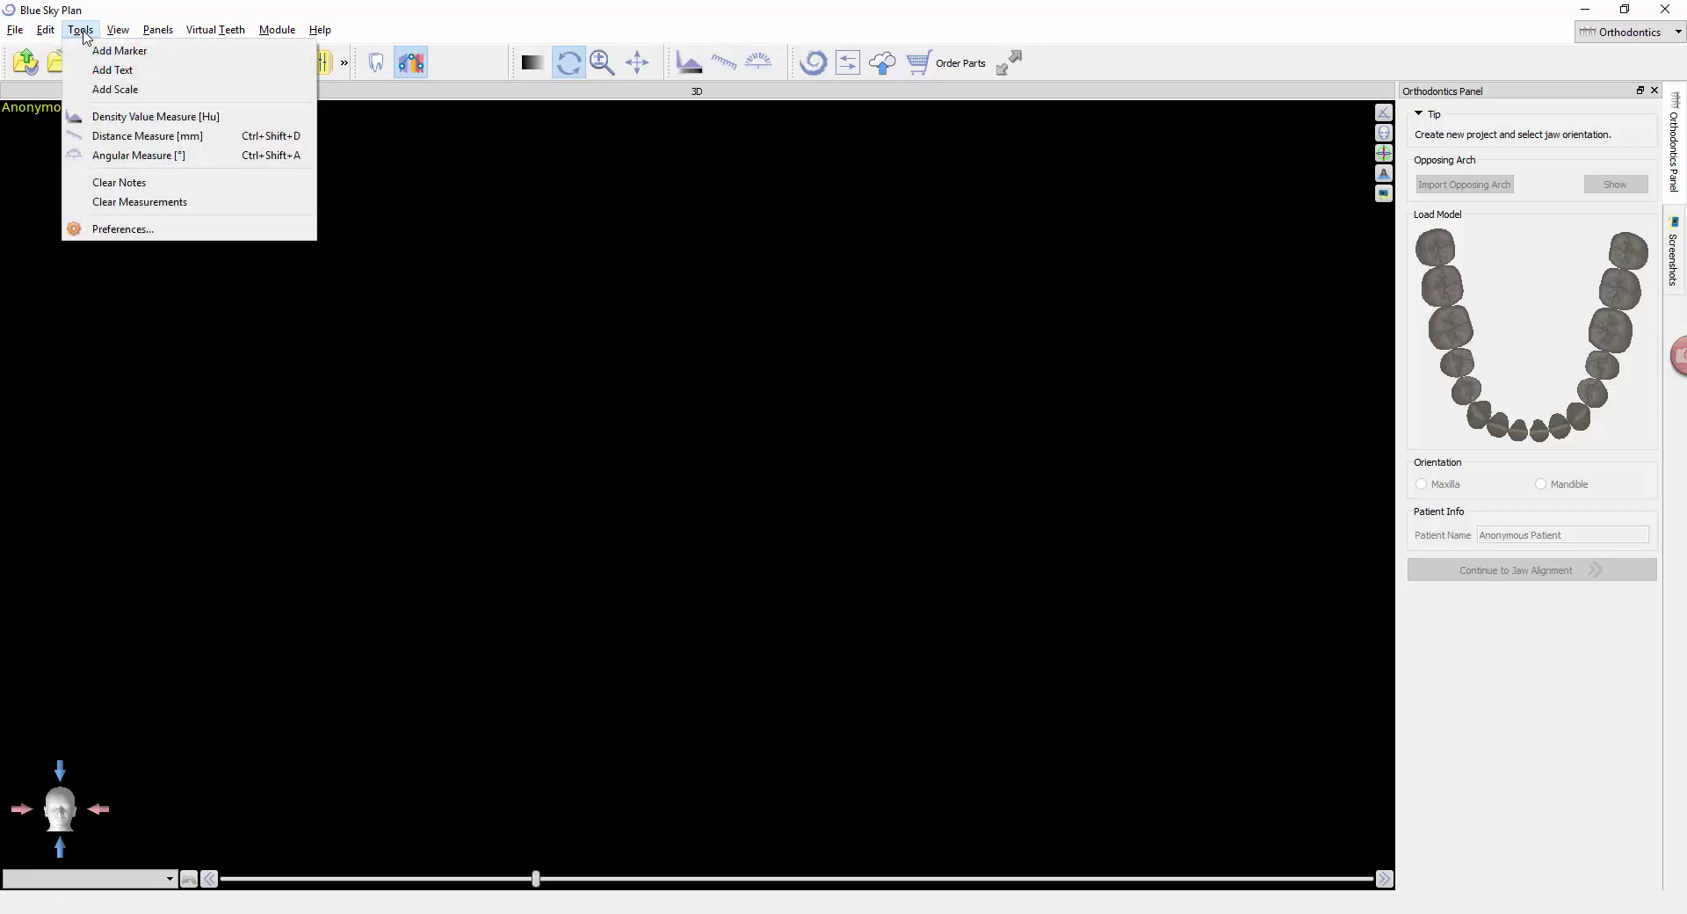
click(118, 230)
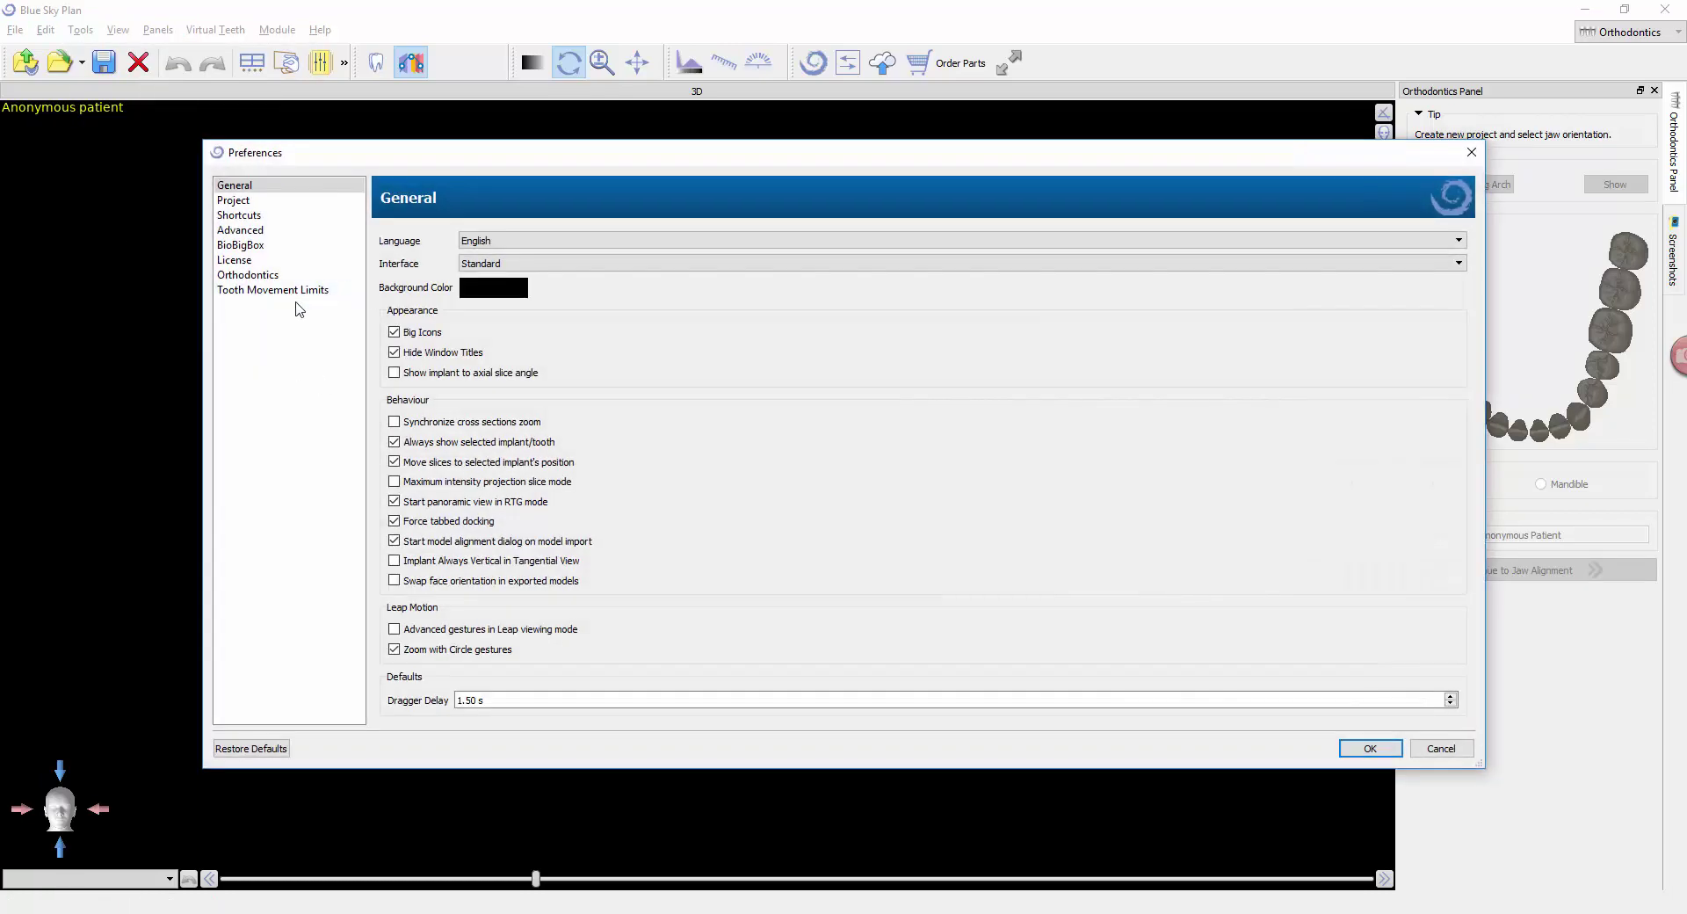
click(255, 275)
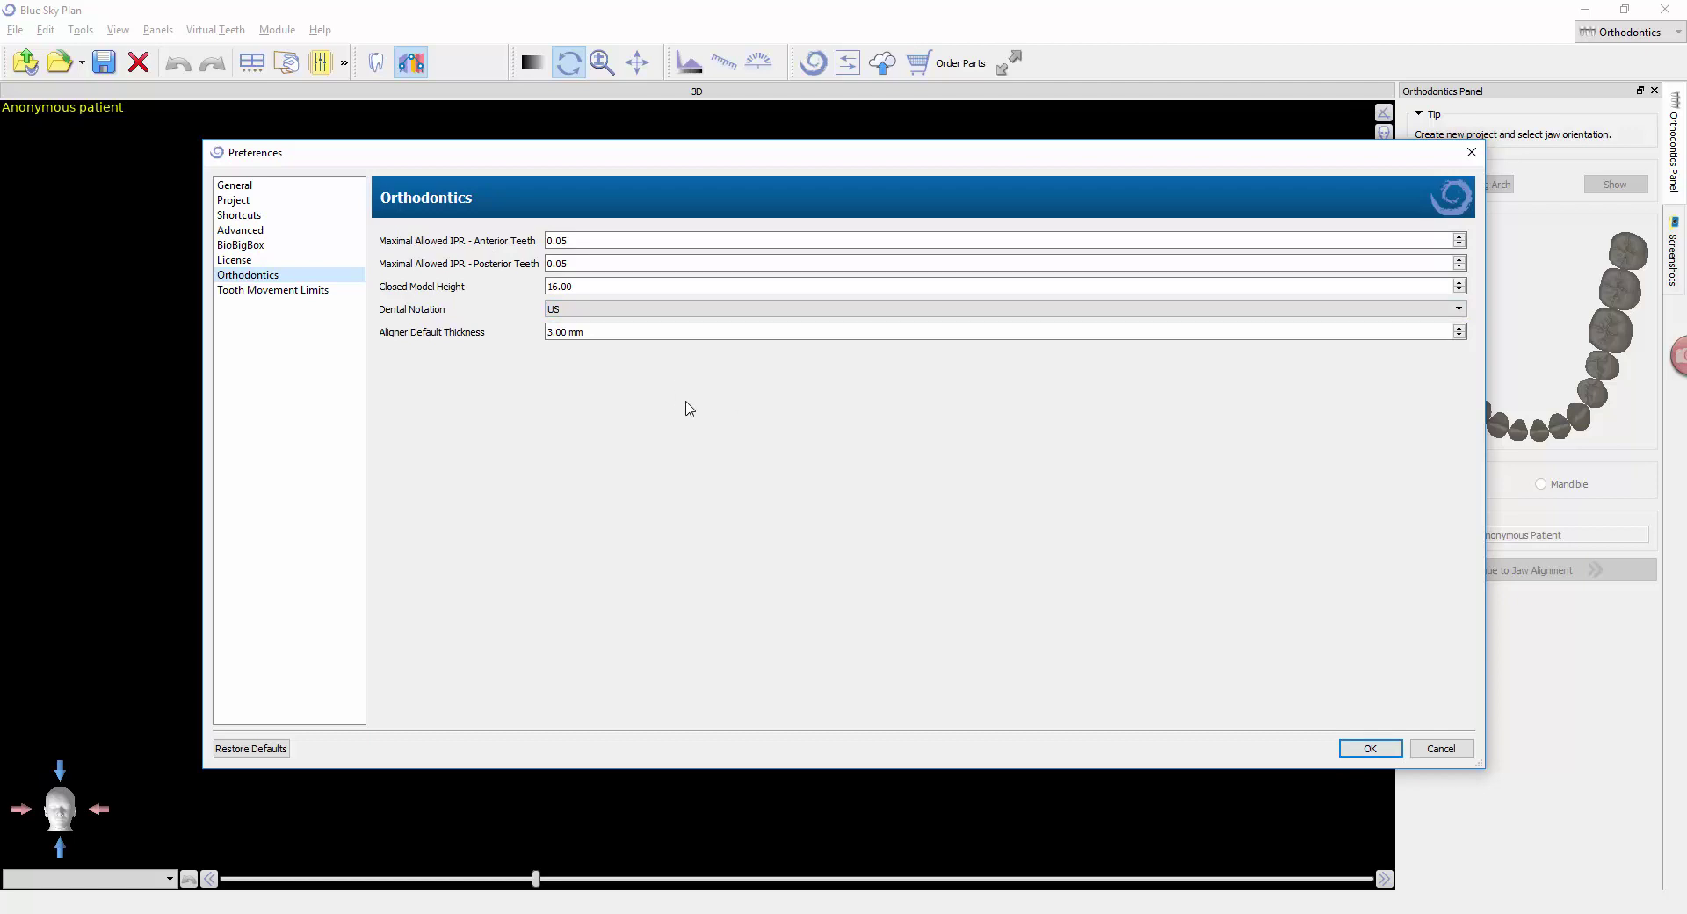
click(1345, 744)
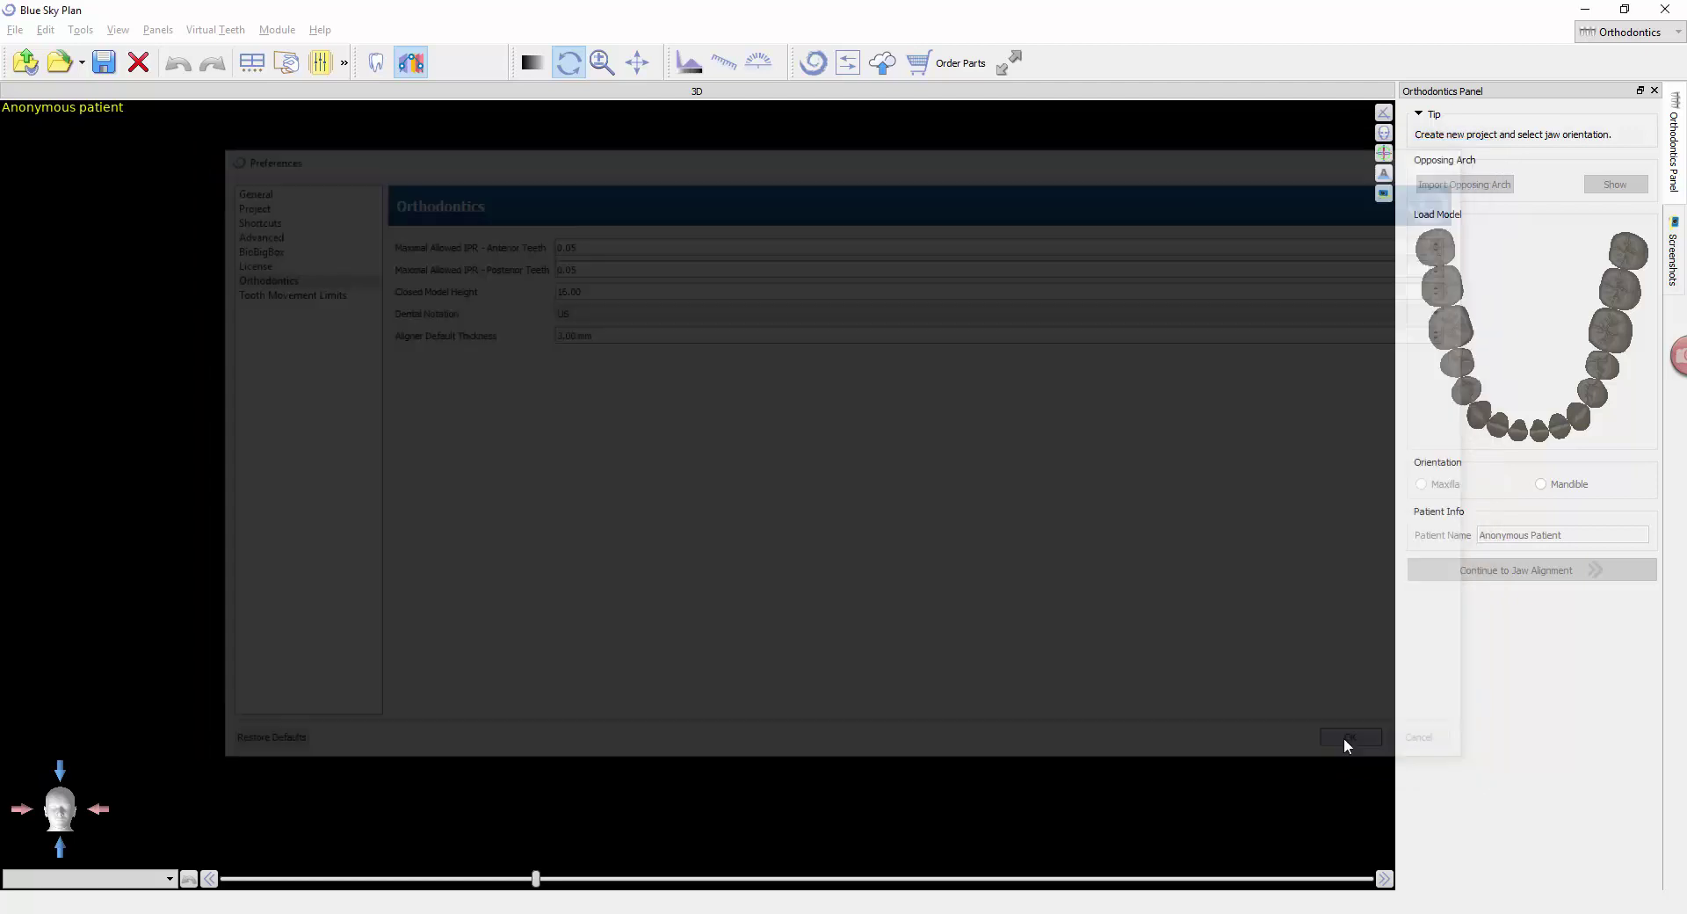
click(319, 30)
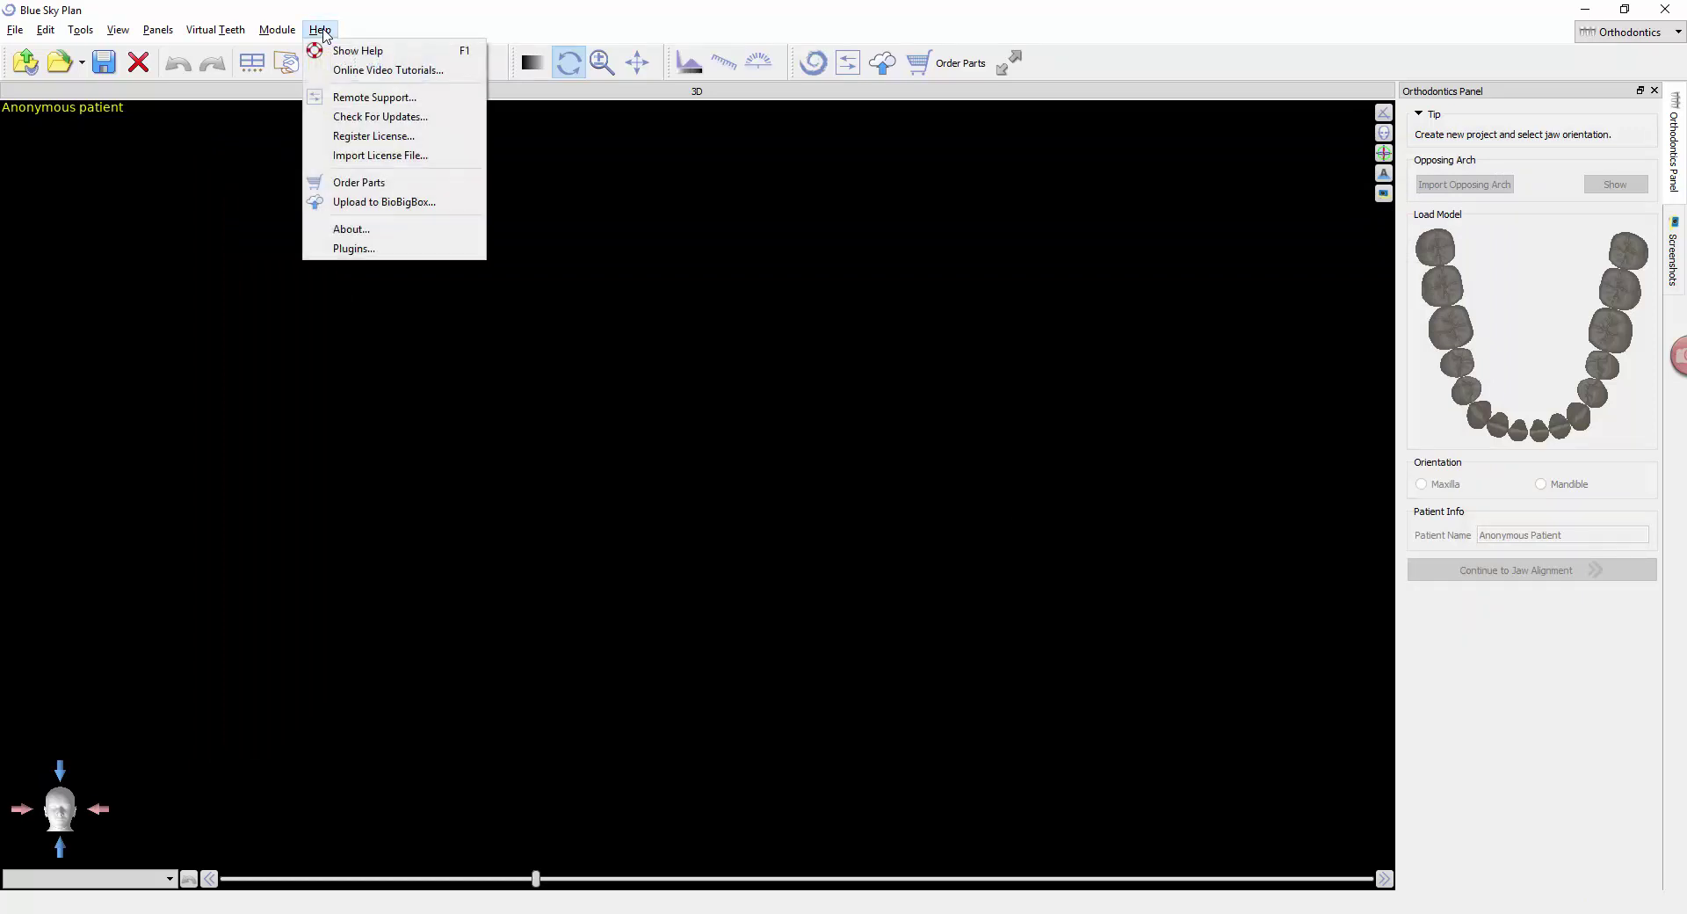
click(360, 229)
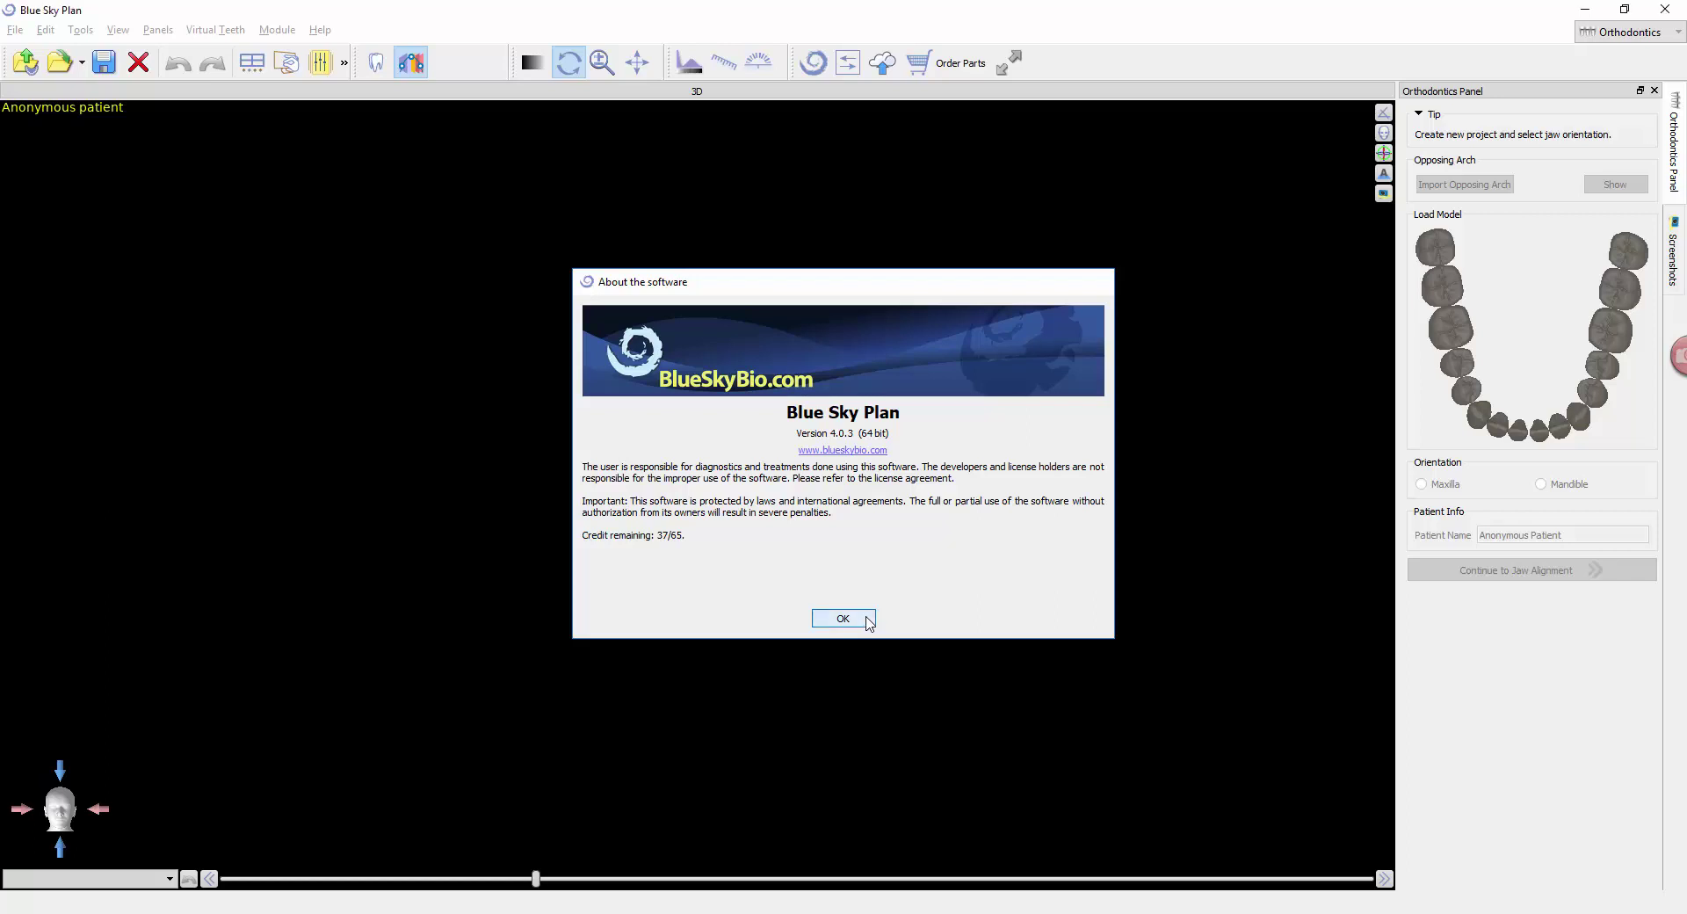
click(869, 621)
click(322, 32)
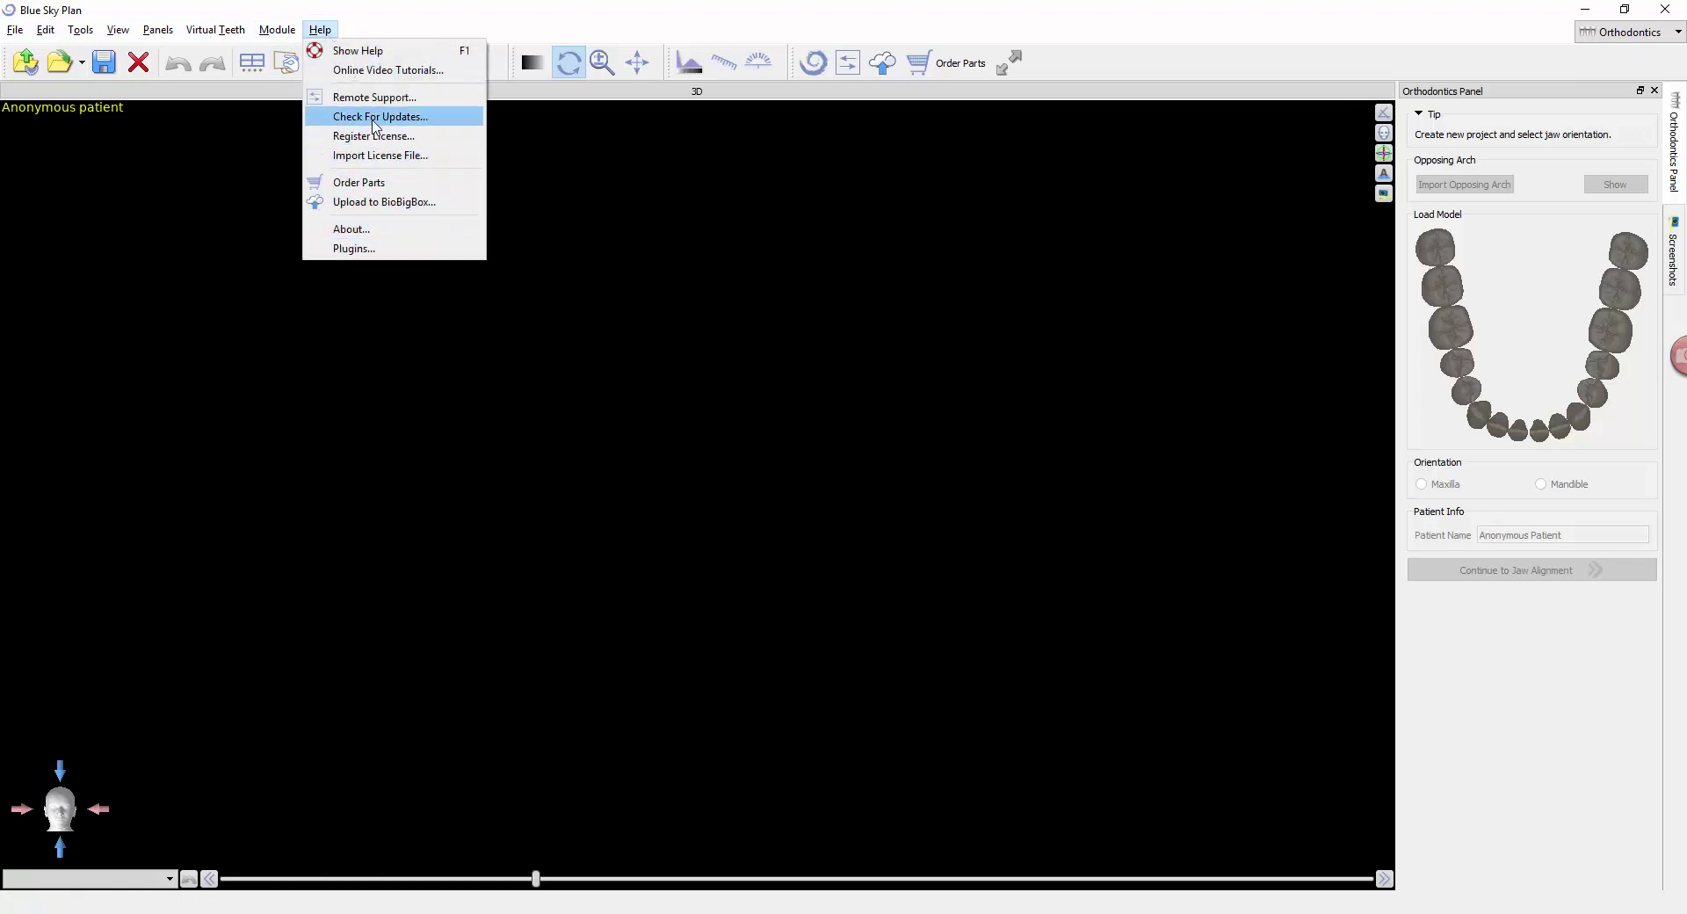
click(320, 29)
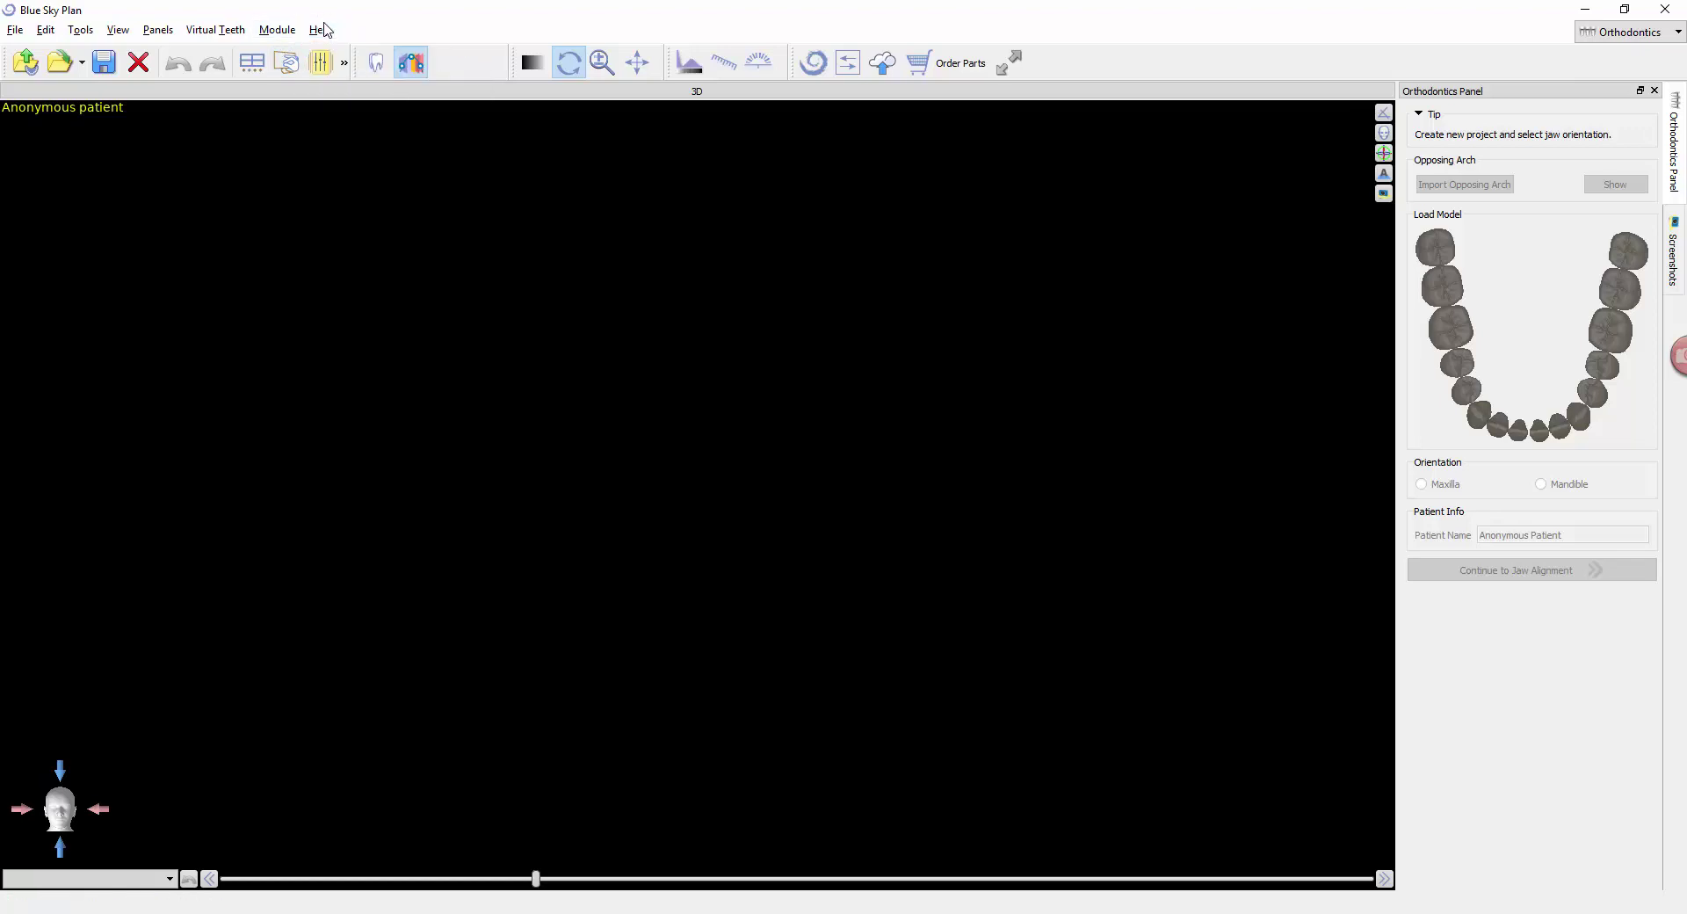
- Start a new STL File Only project and open the STL loader, discarding unsaved changes
click(15, 30)
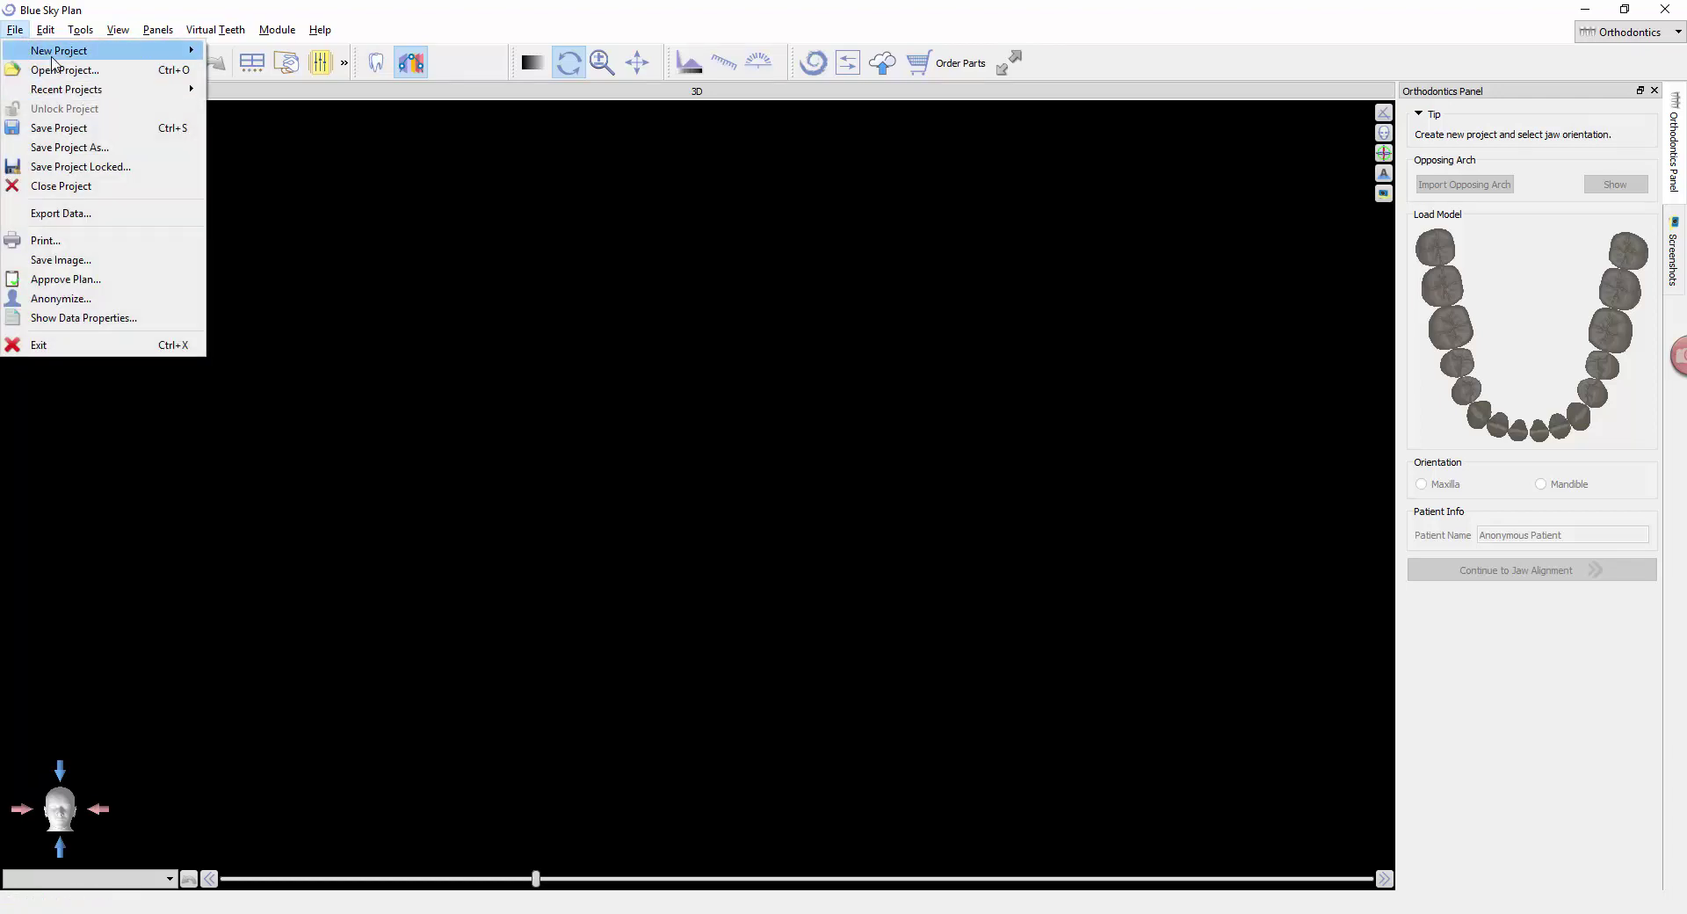
mouse_move(52, 58)
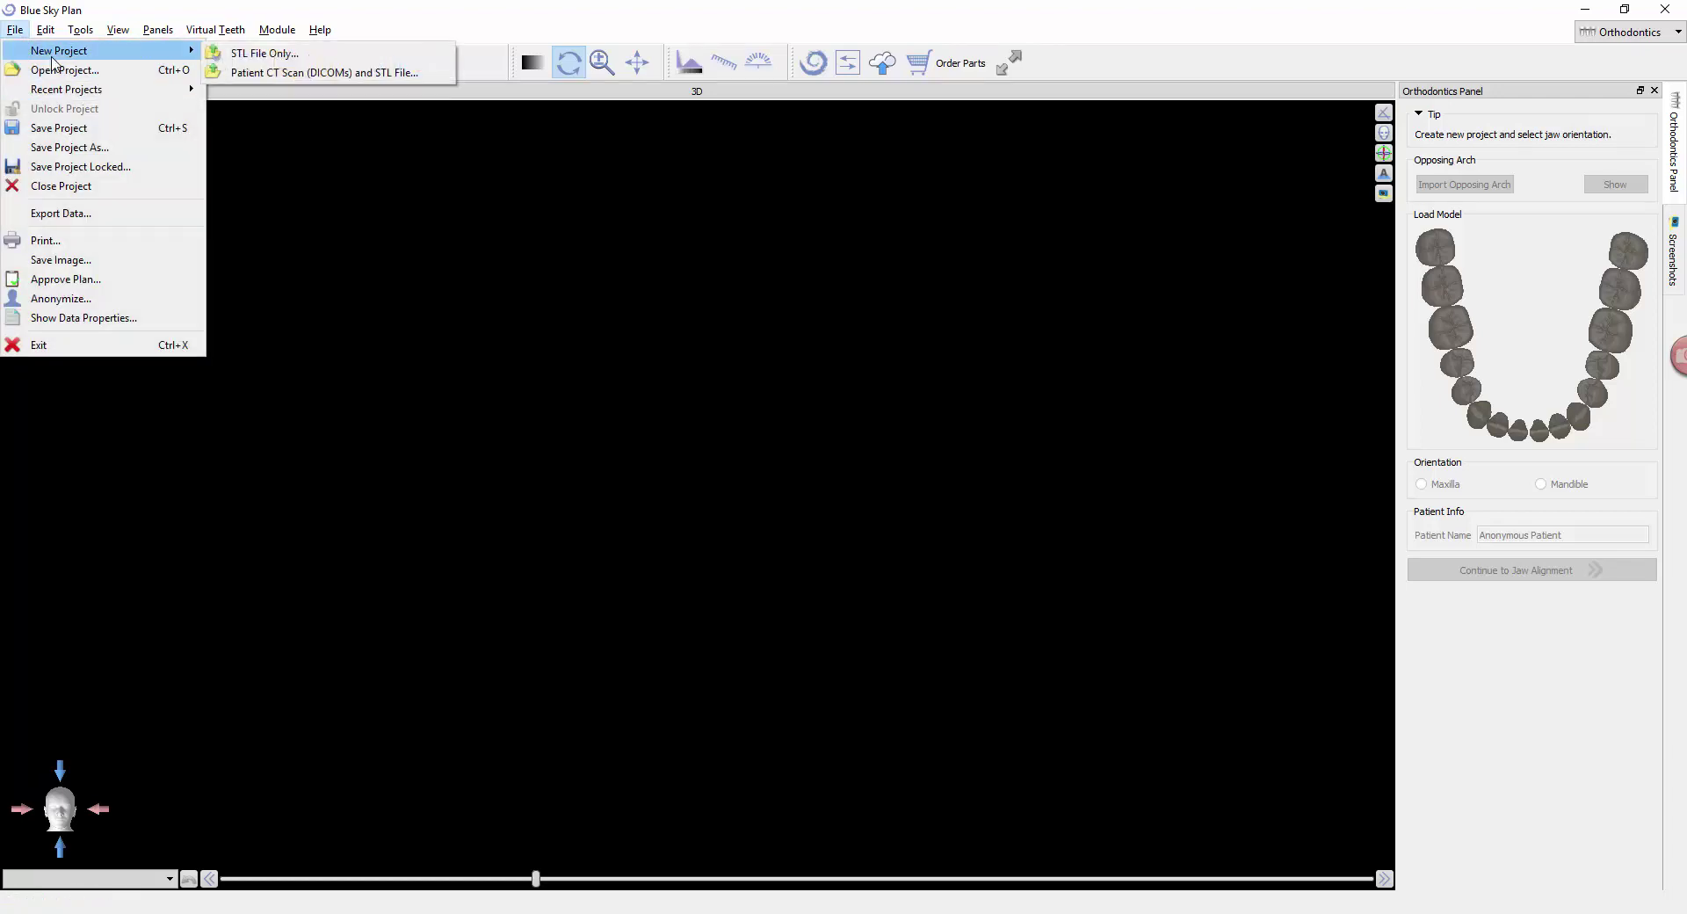
click(265, 56)
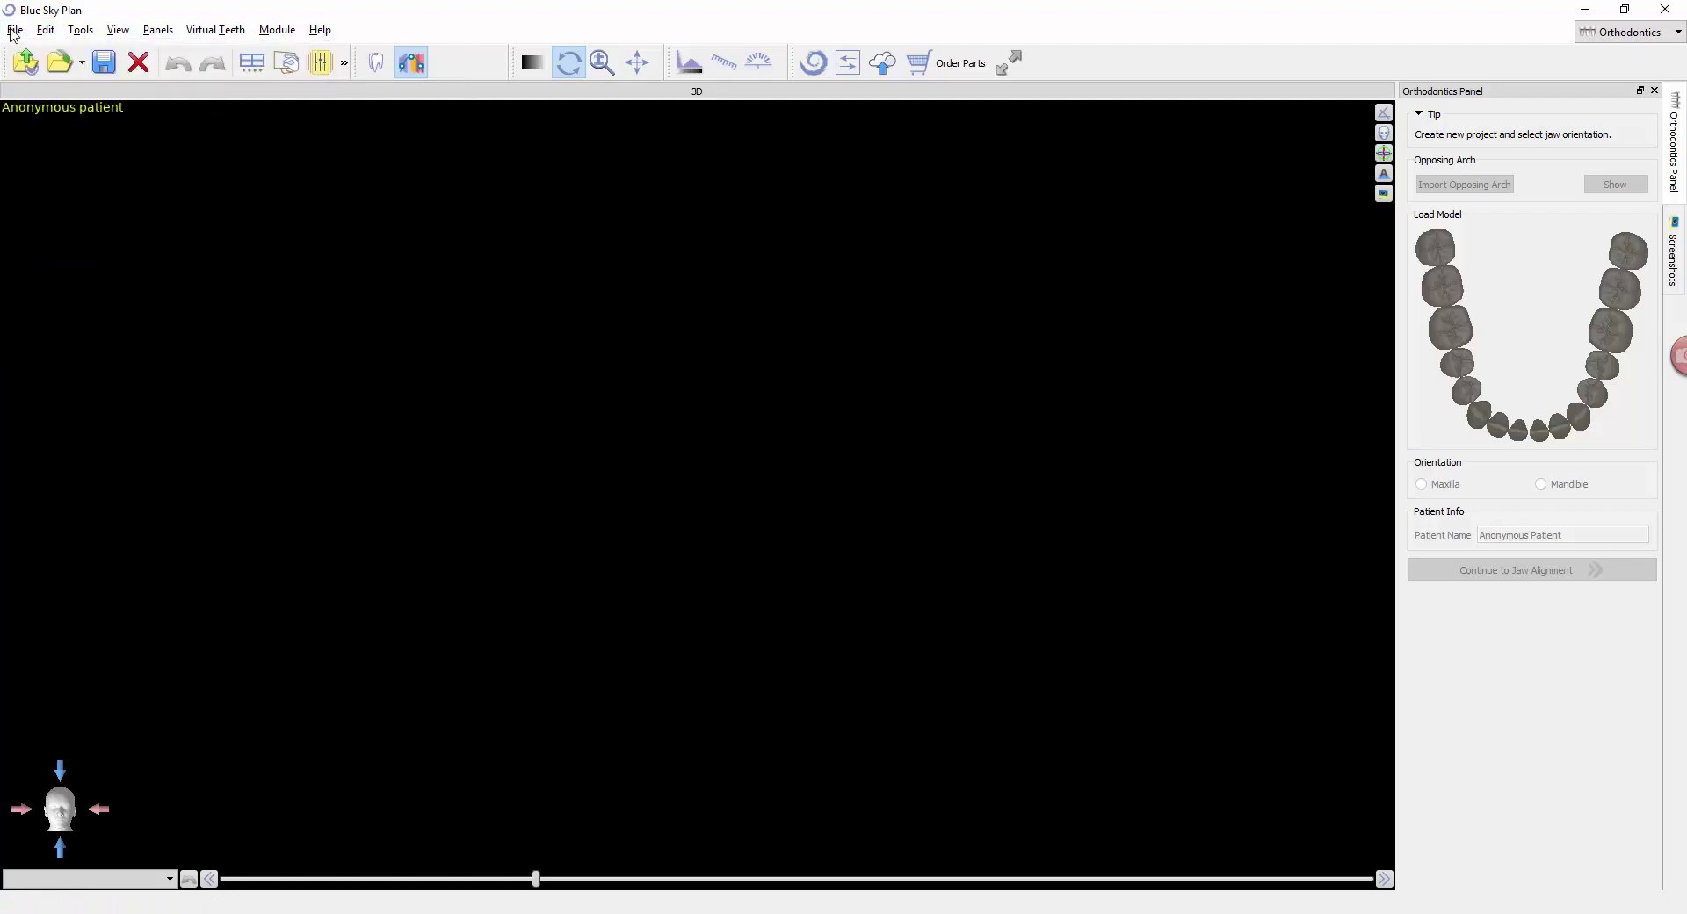
click(26, 64)
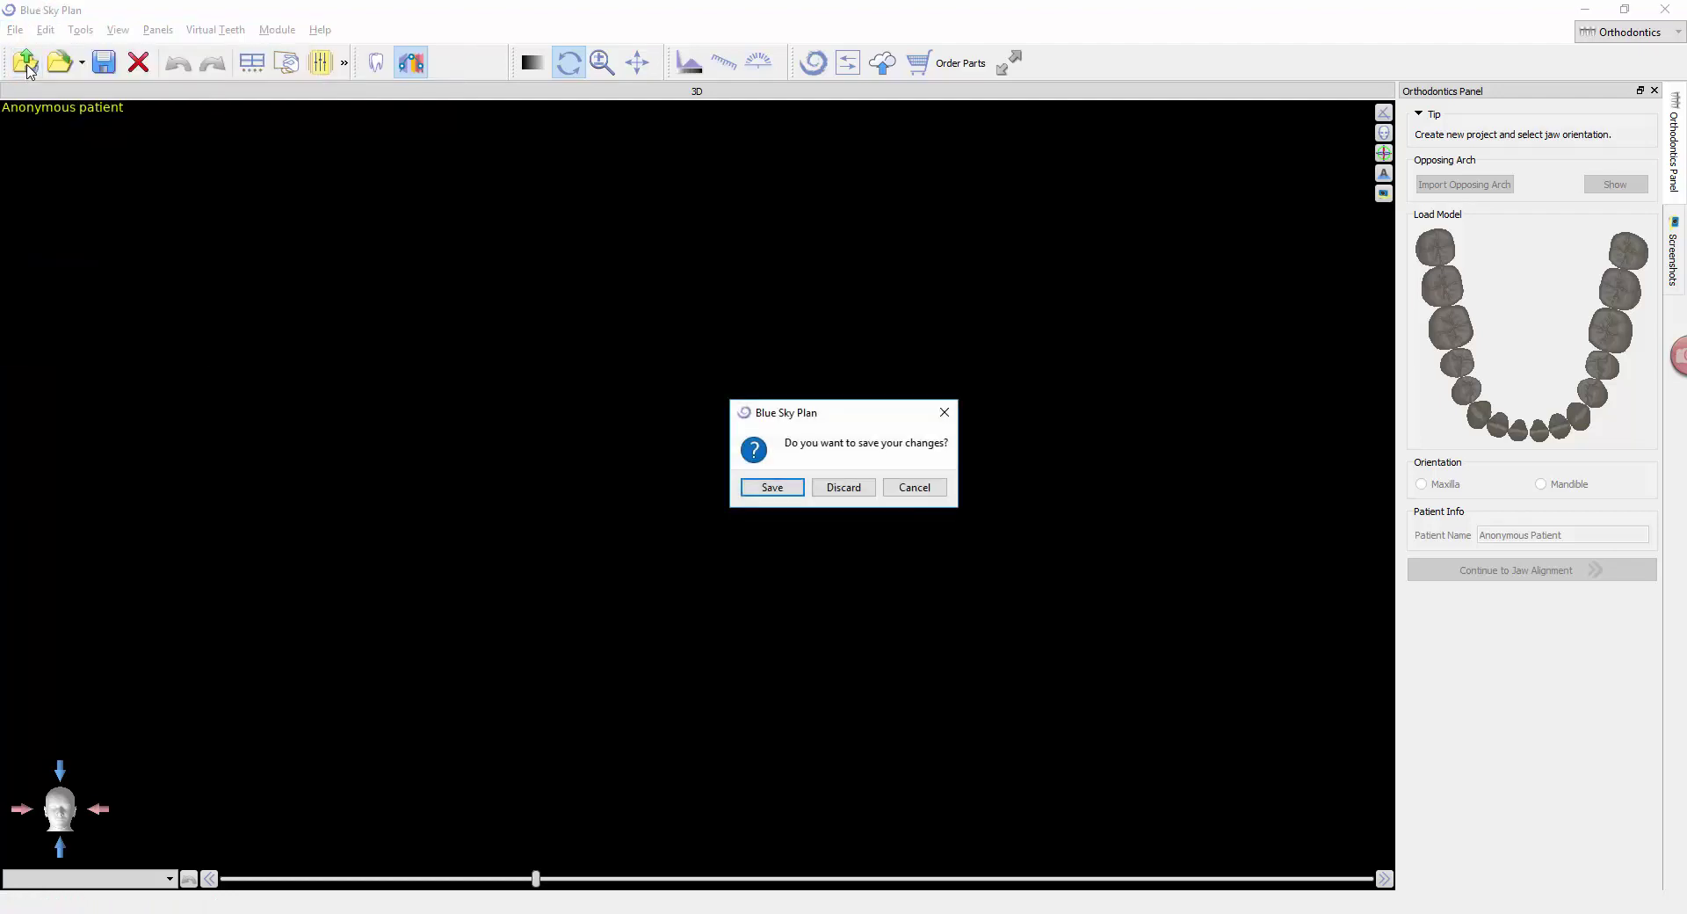
click(859, 494)
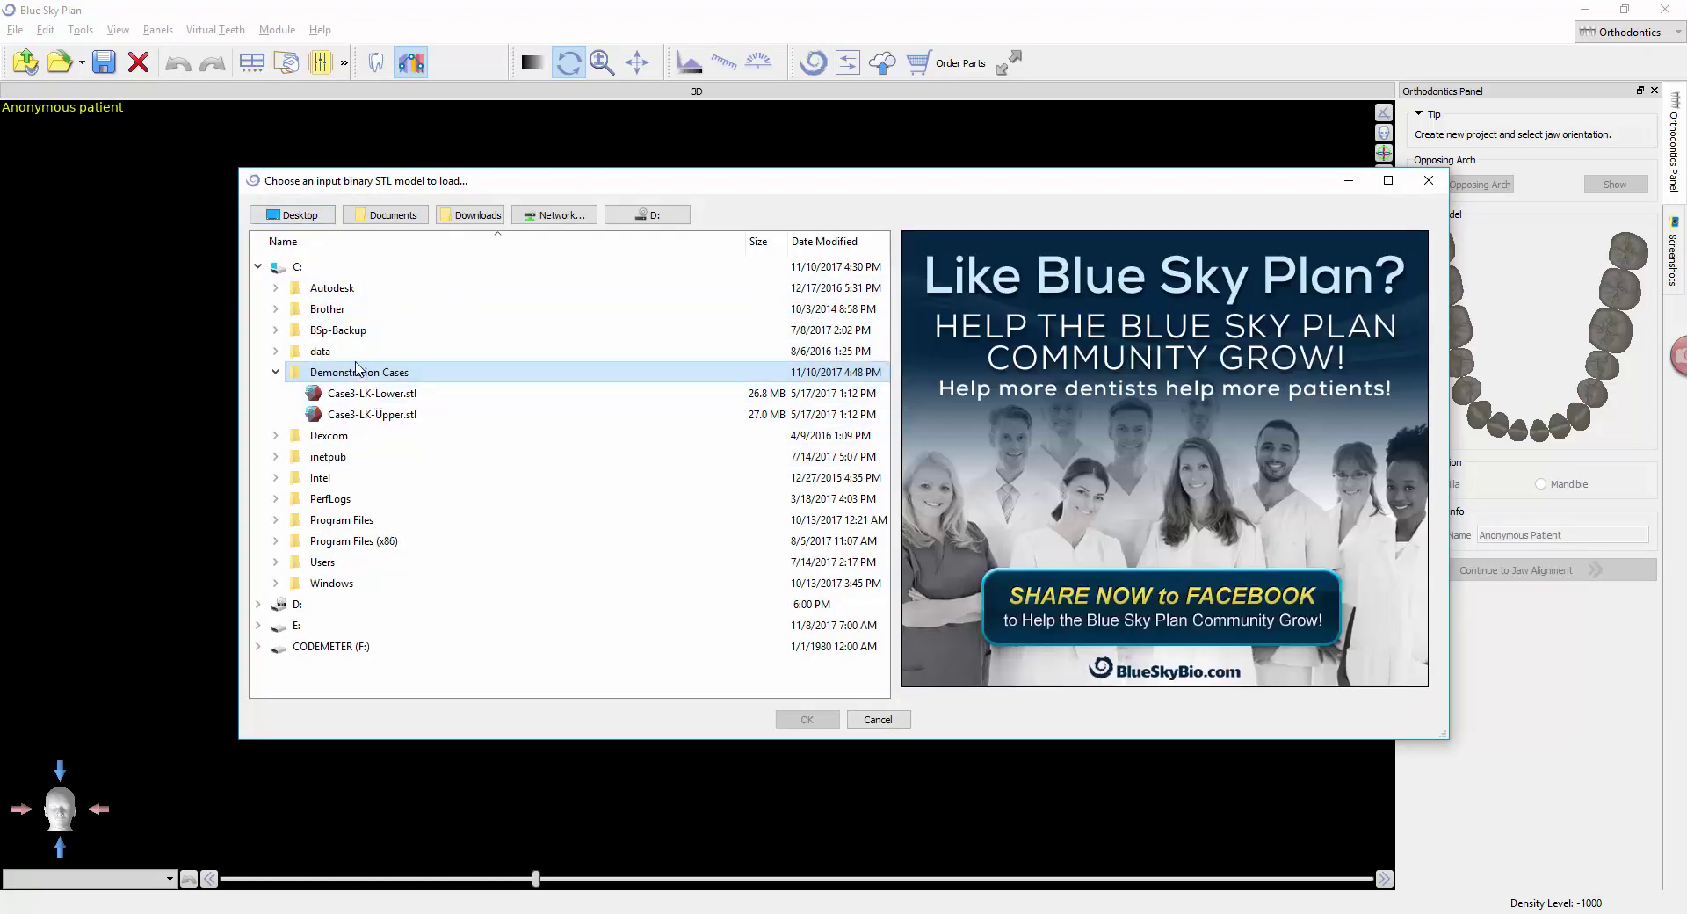
- Select Case3-LK-Upper.stl and rotate its preview to a frontal view of the teeth
click(373, 424)
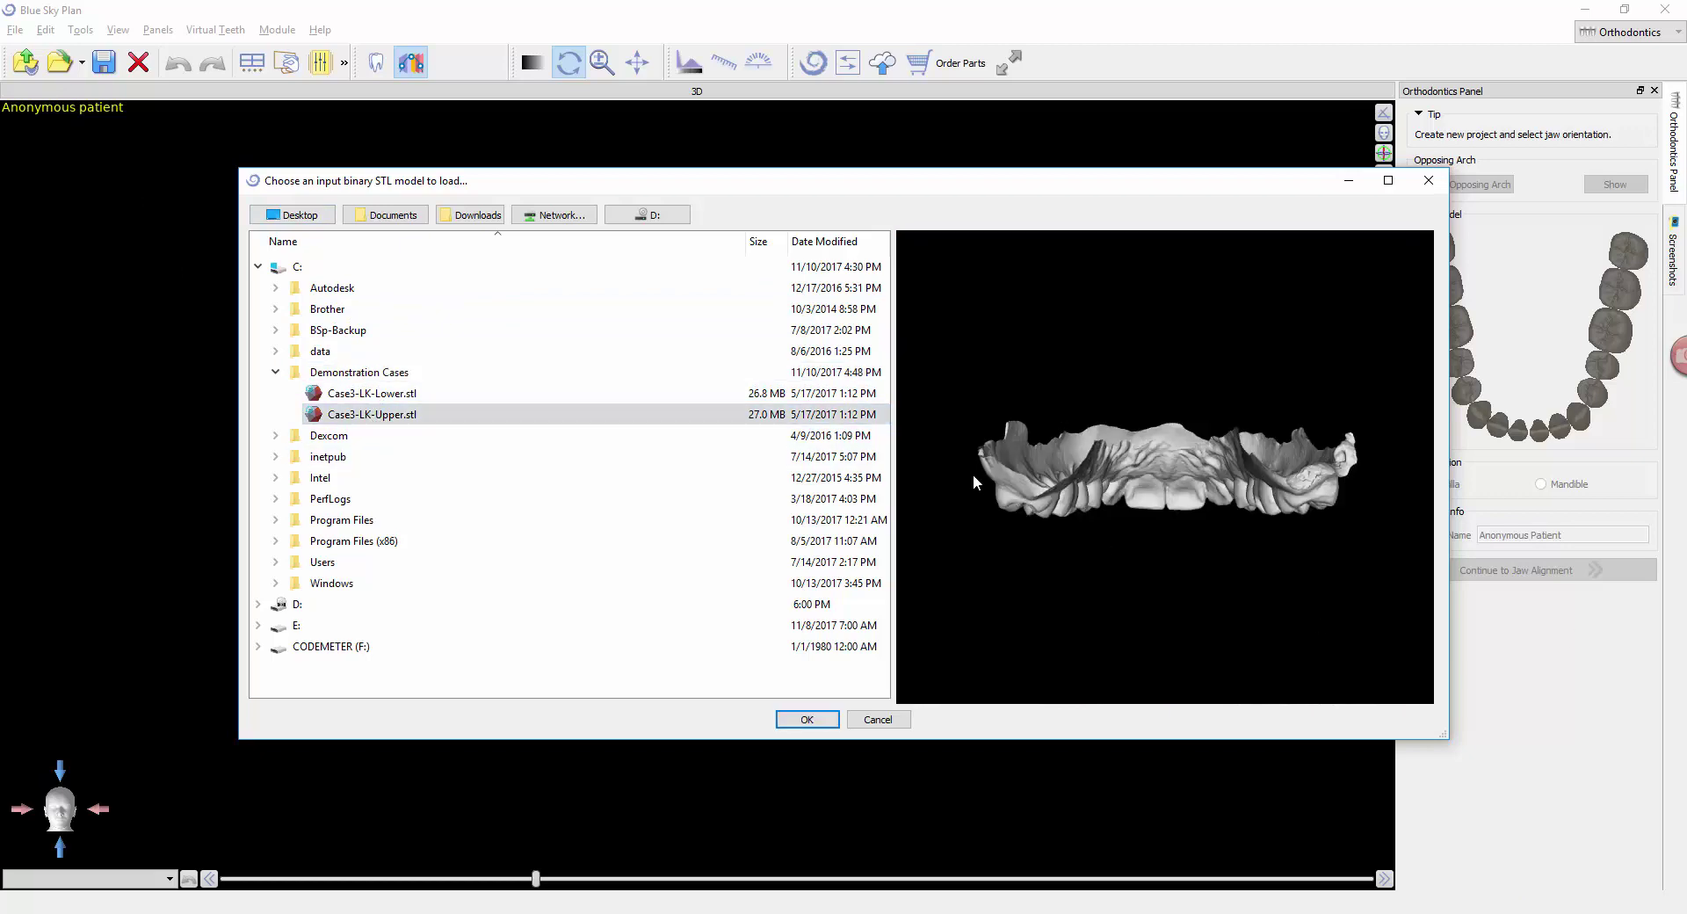
drag(972, 472, 1131, 448)
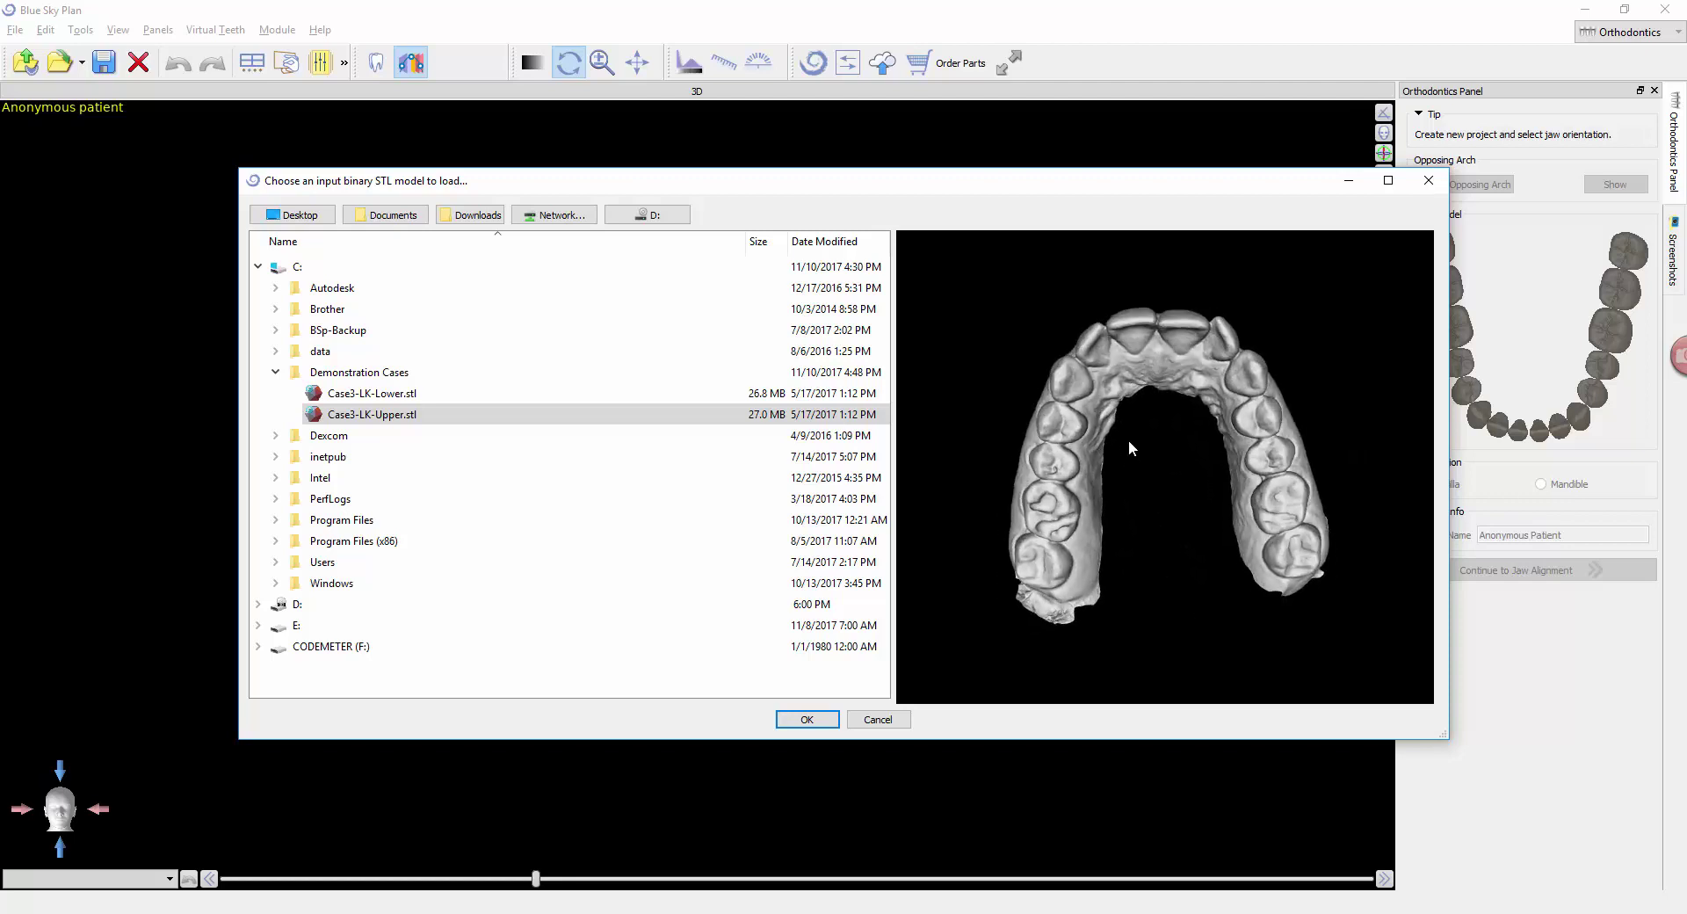
drag(1220, 408, 1208, 659)
- Confirm loading Case3-LK-Upper.stl as the upper arch
click(805, 719)
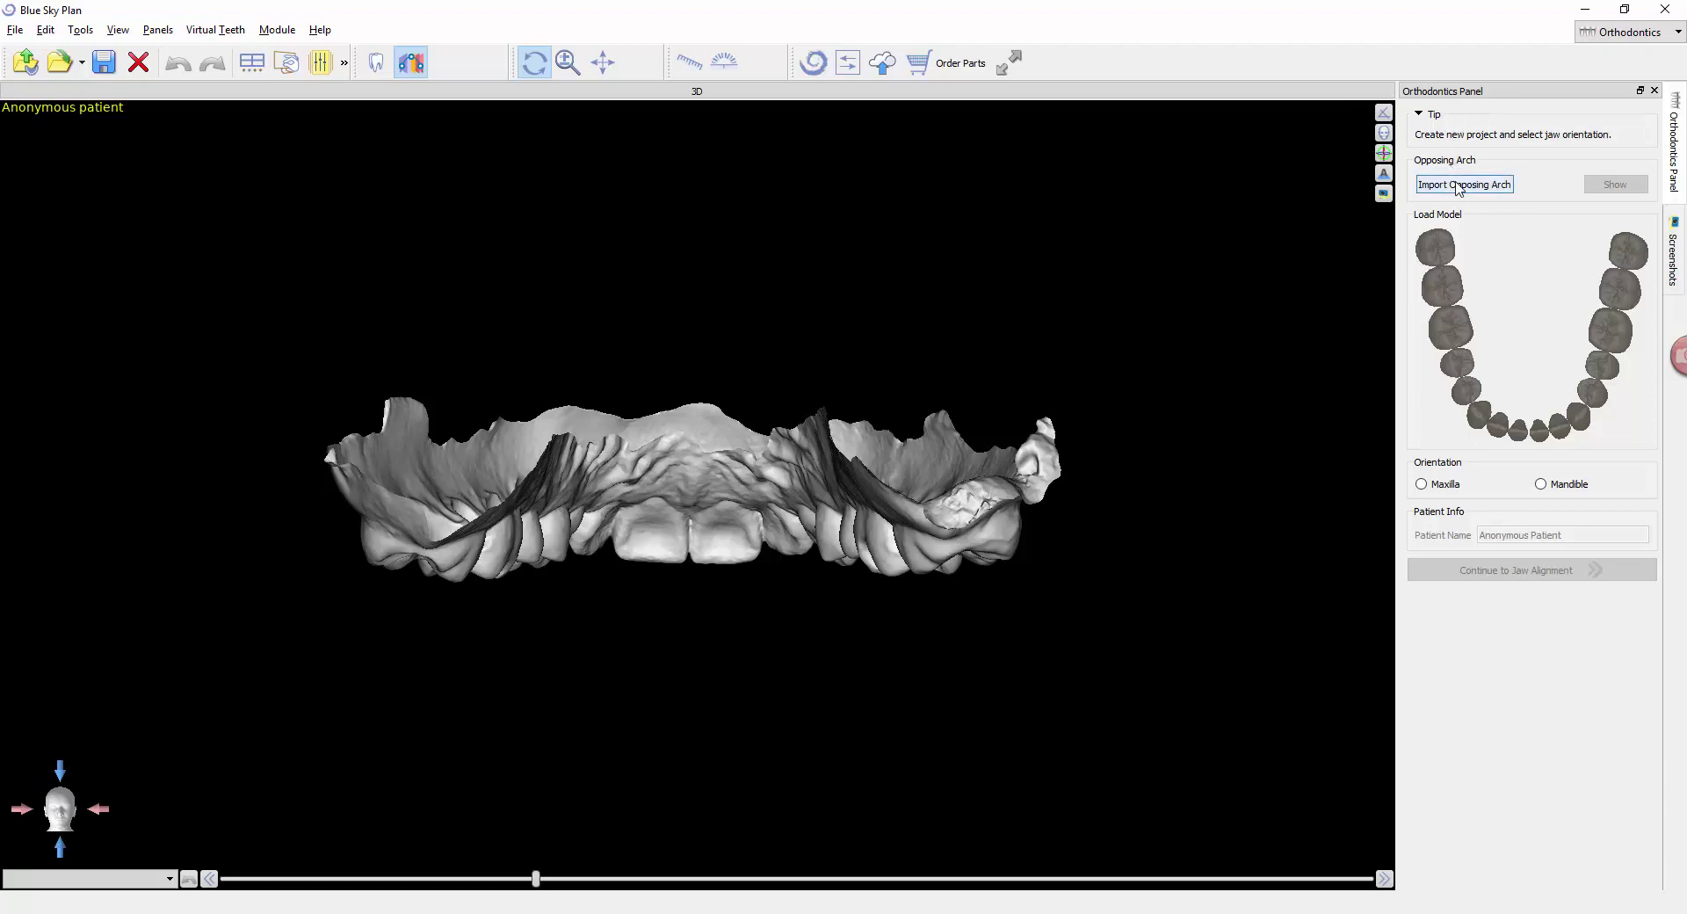
- Import Case3-LK-Lower.stl as the opposing arch after inspecting its rotated preview
click(1459, 185)
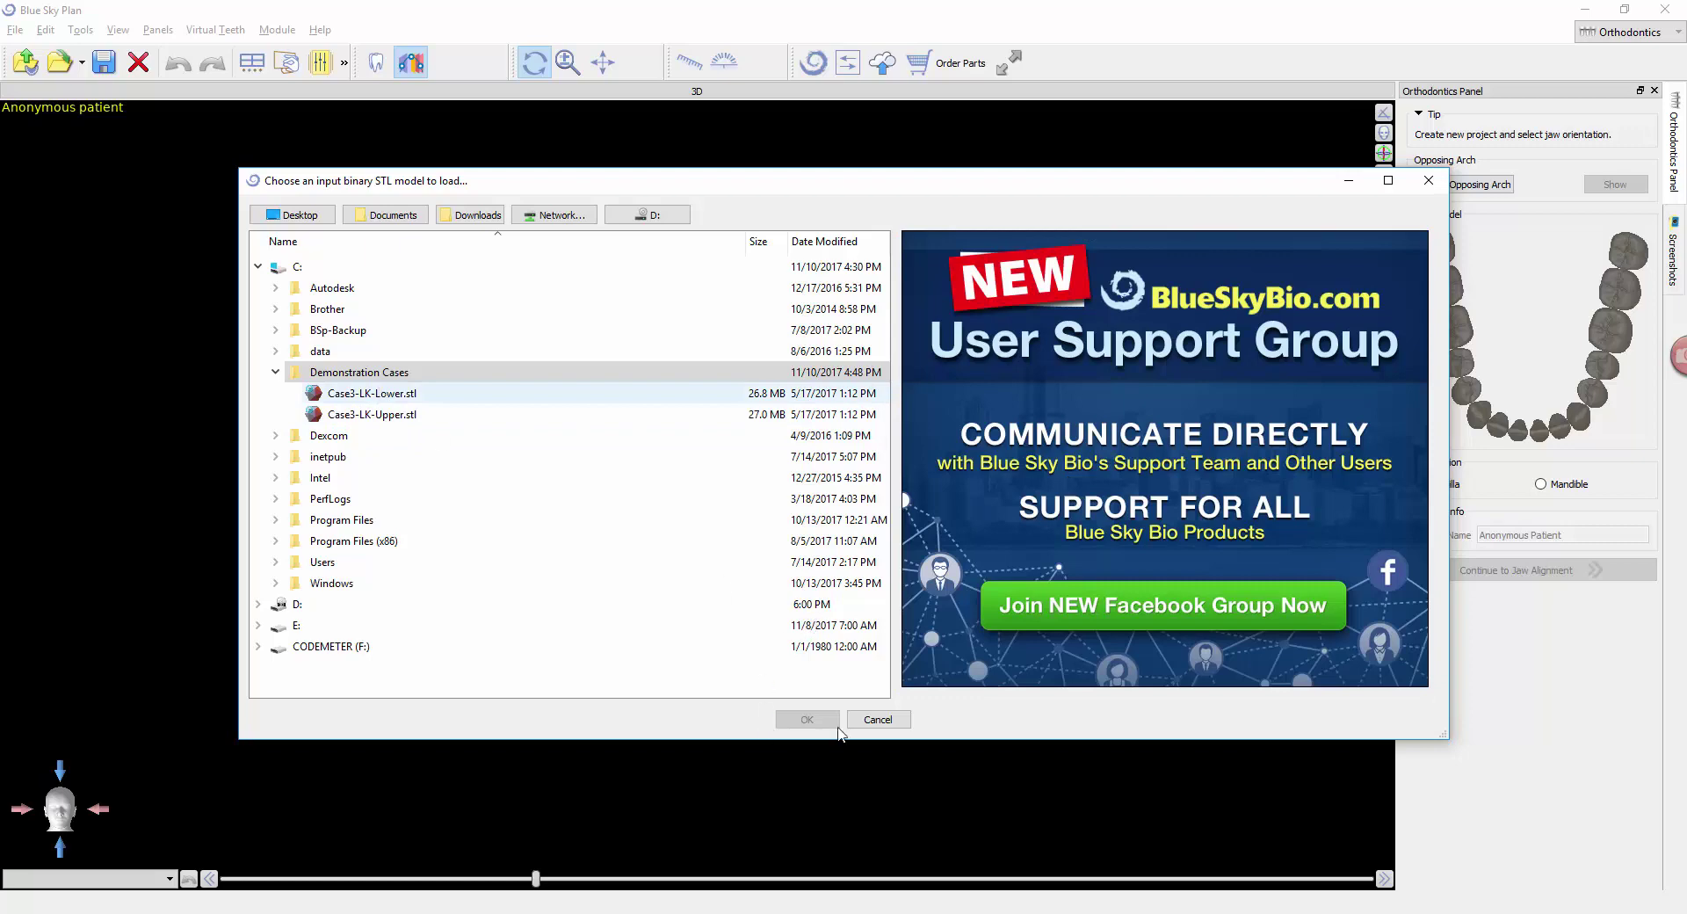
drag(998, 482, 1421, 513)
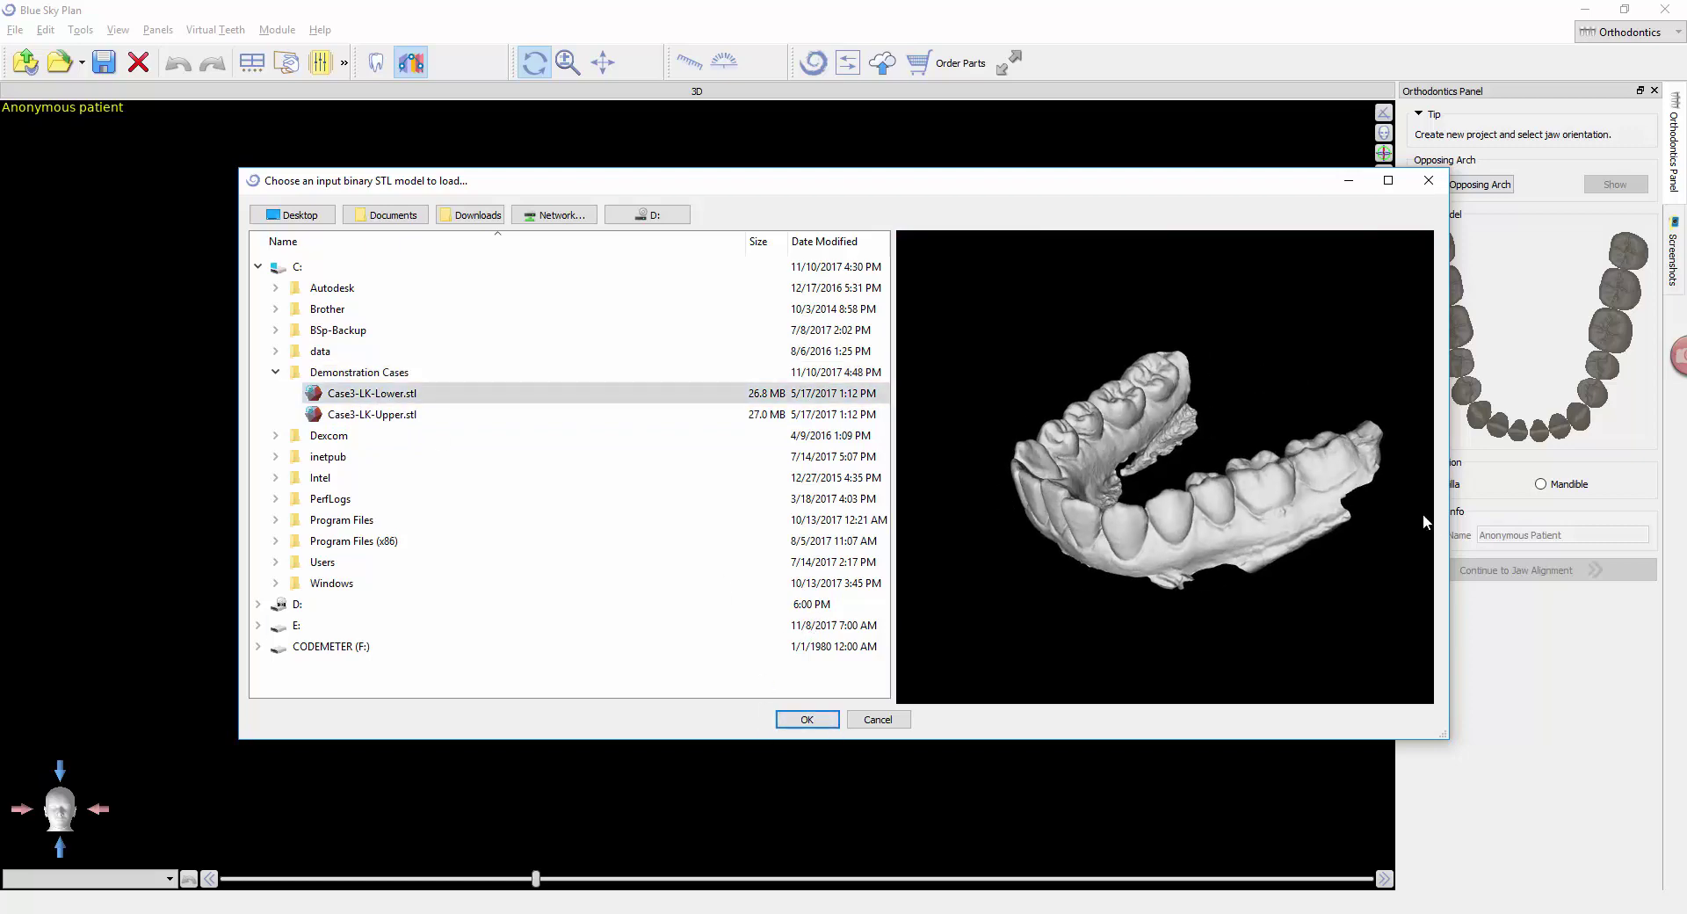
drag(1067, 548, 961, 633)
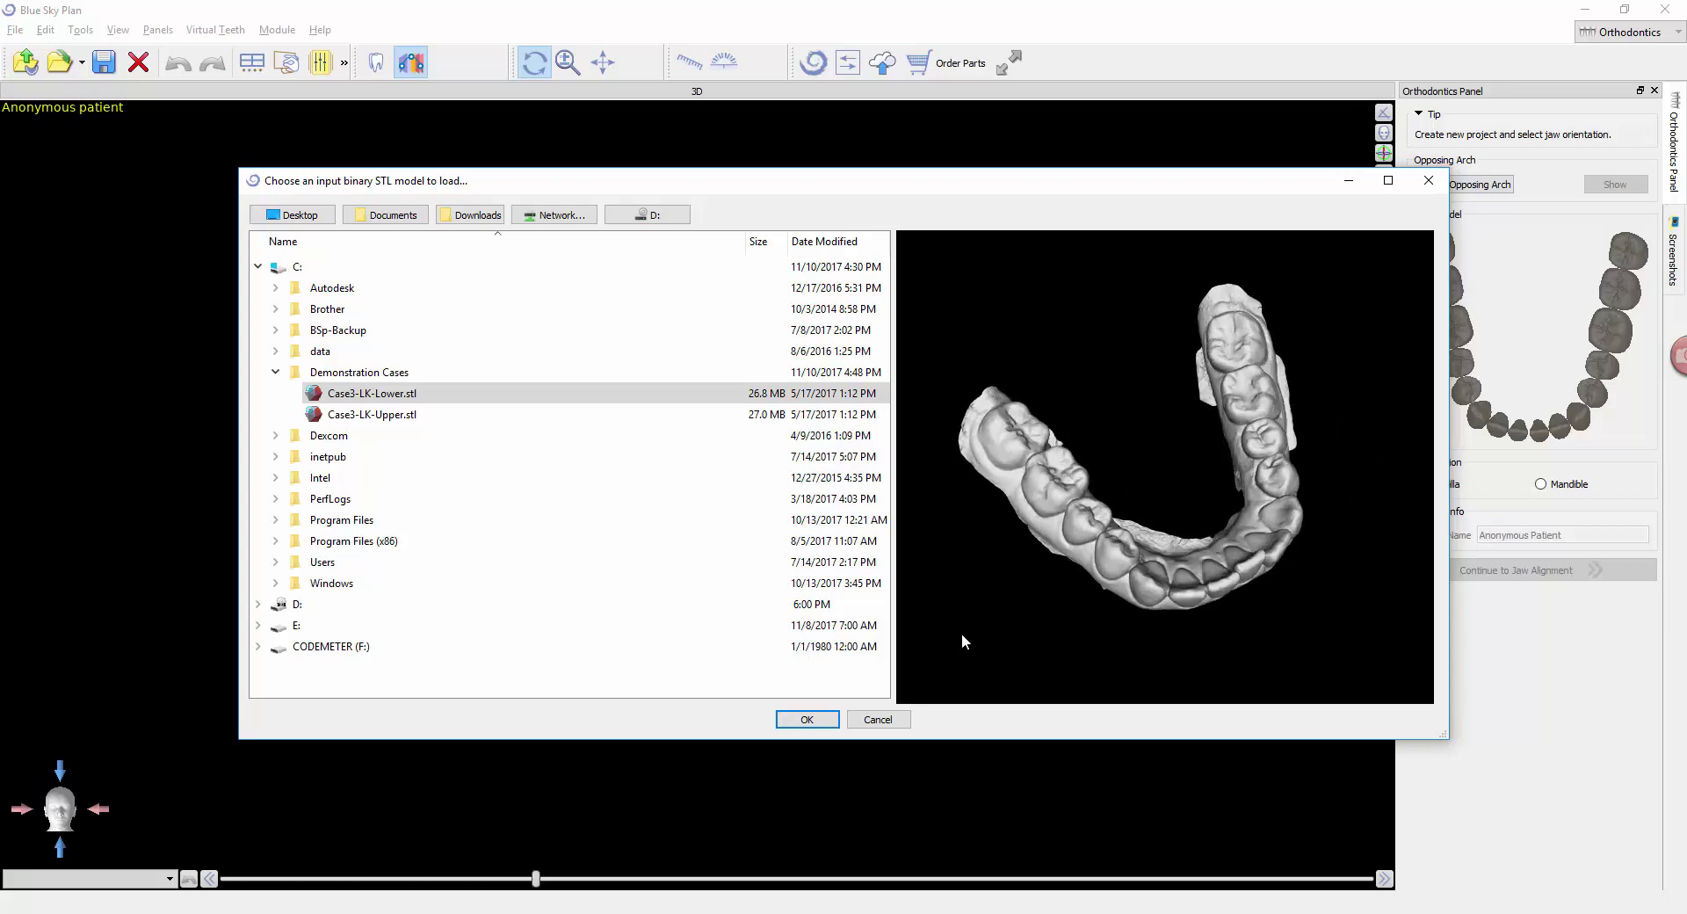
click(825, 717)
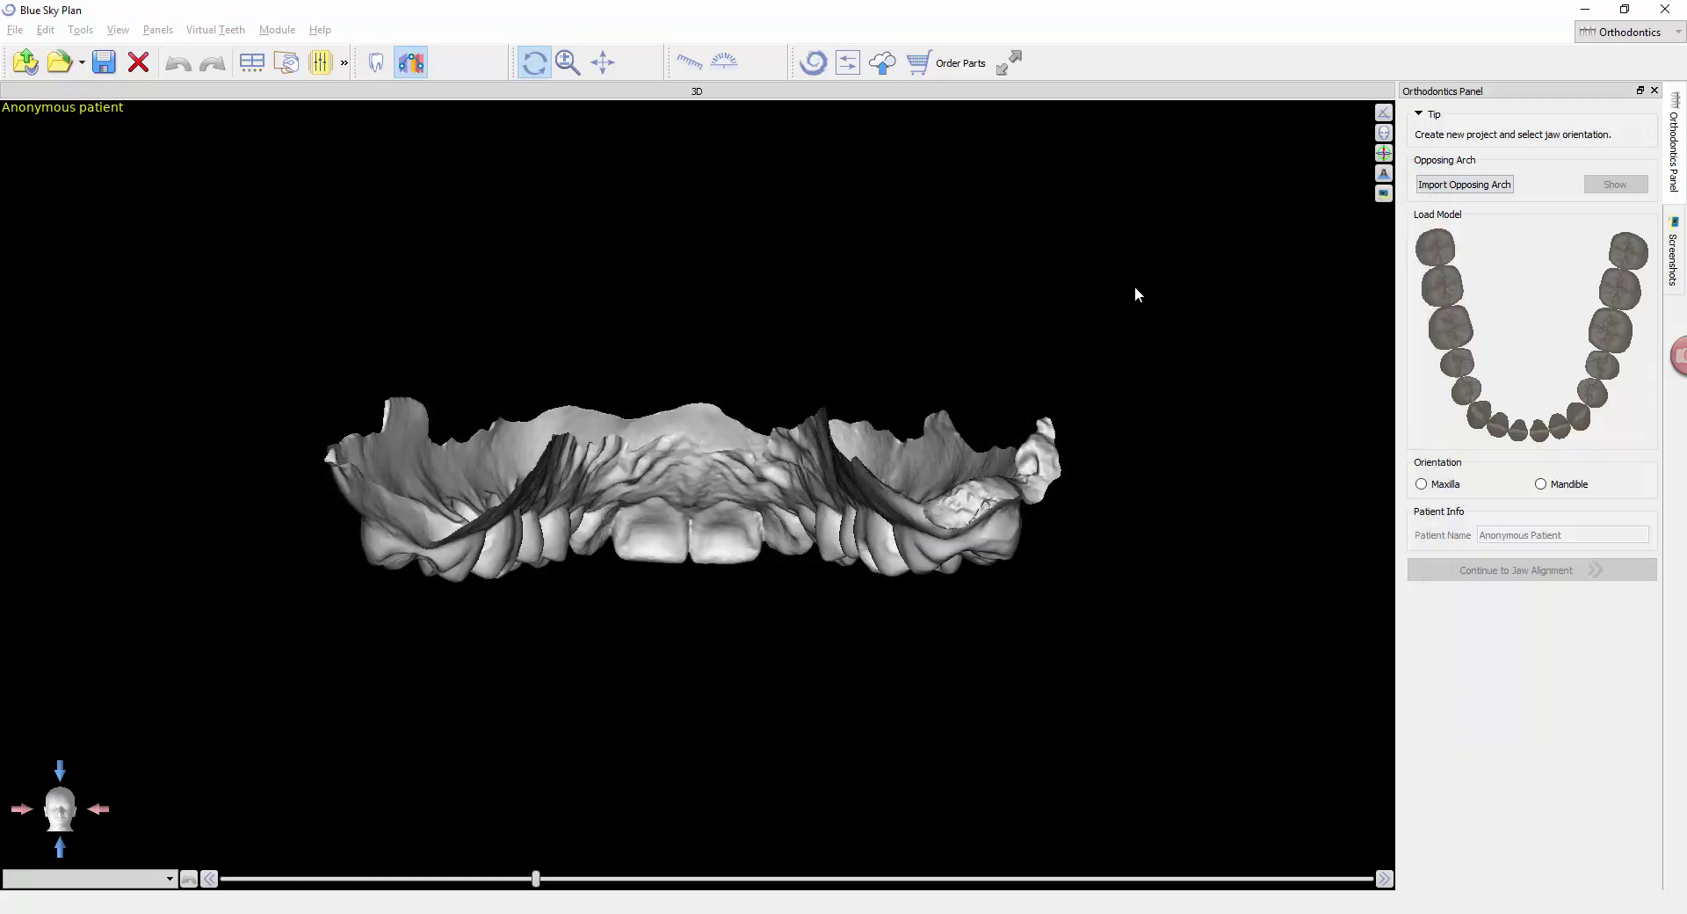
- Orbit both arches through oblique, frontal and underside views to inspect the bite
drag(307, 542, 656, 434)
drag(884, 559, 461, 555)
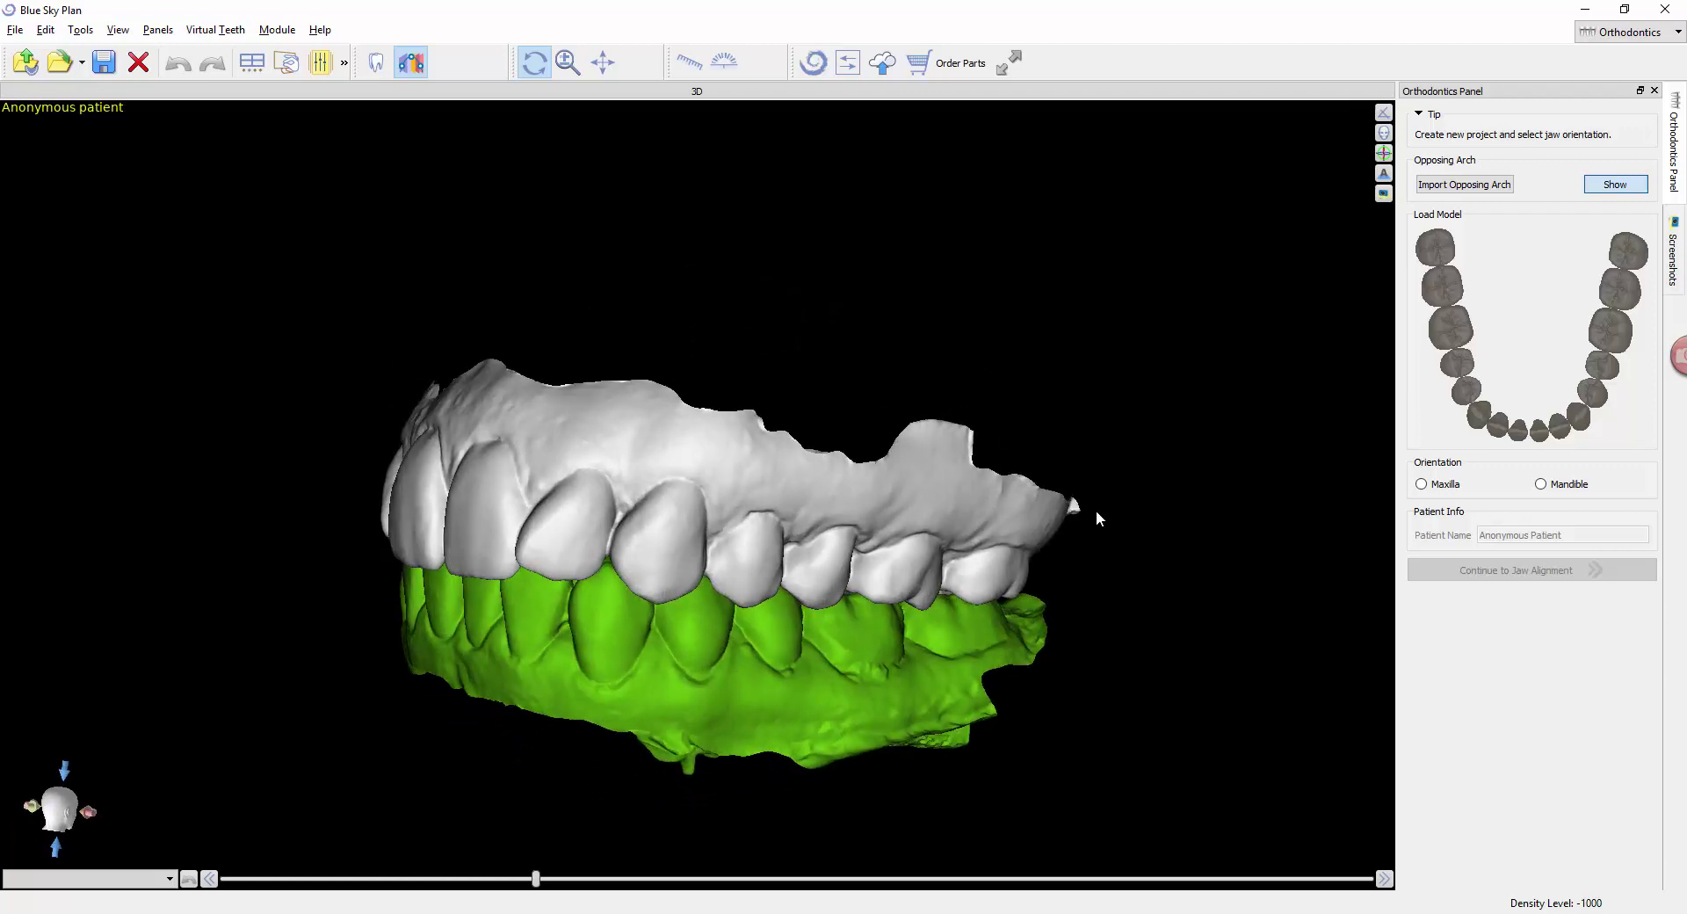
drag(1094, 510, 639, 468)
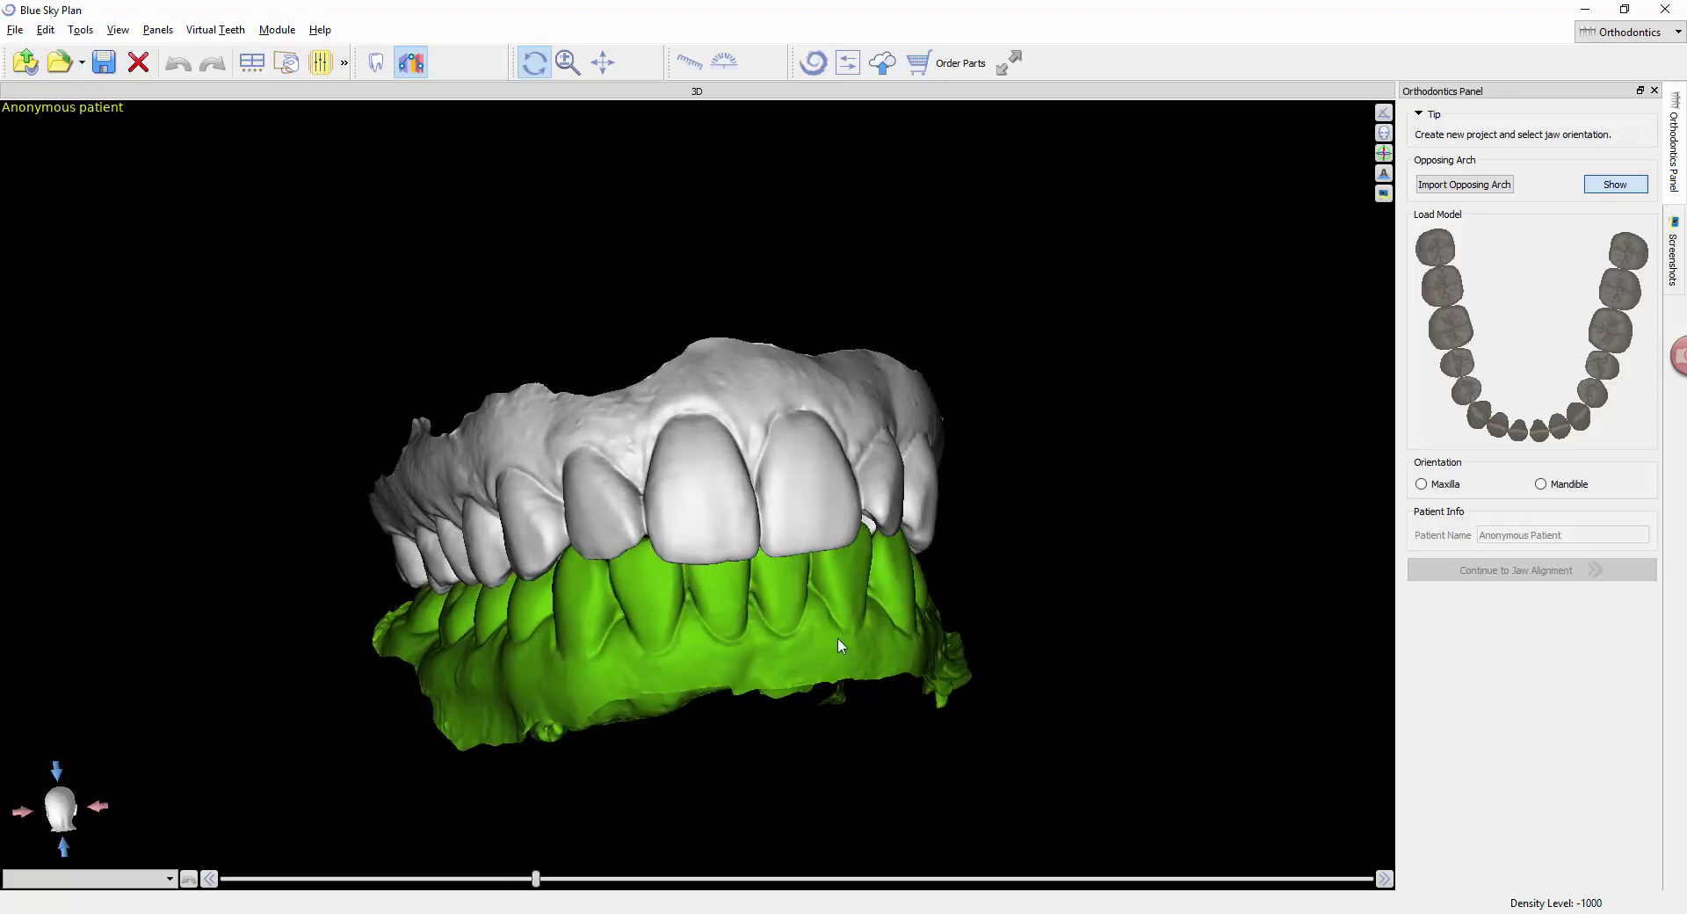
drag(839, 646, 630, 732)
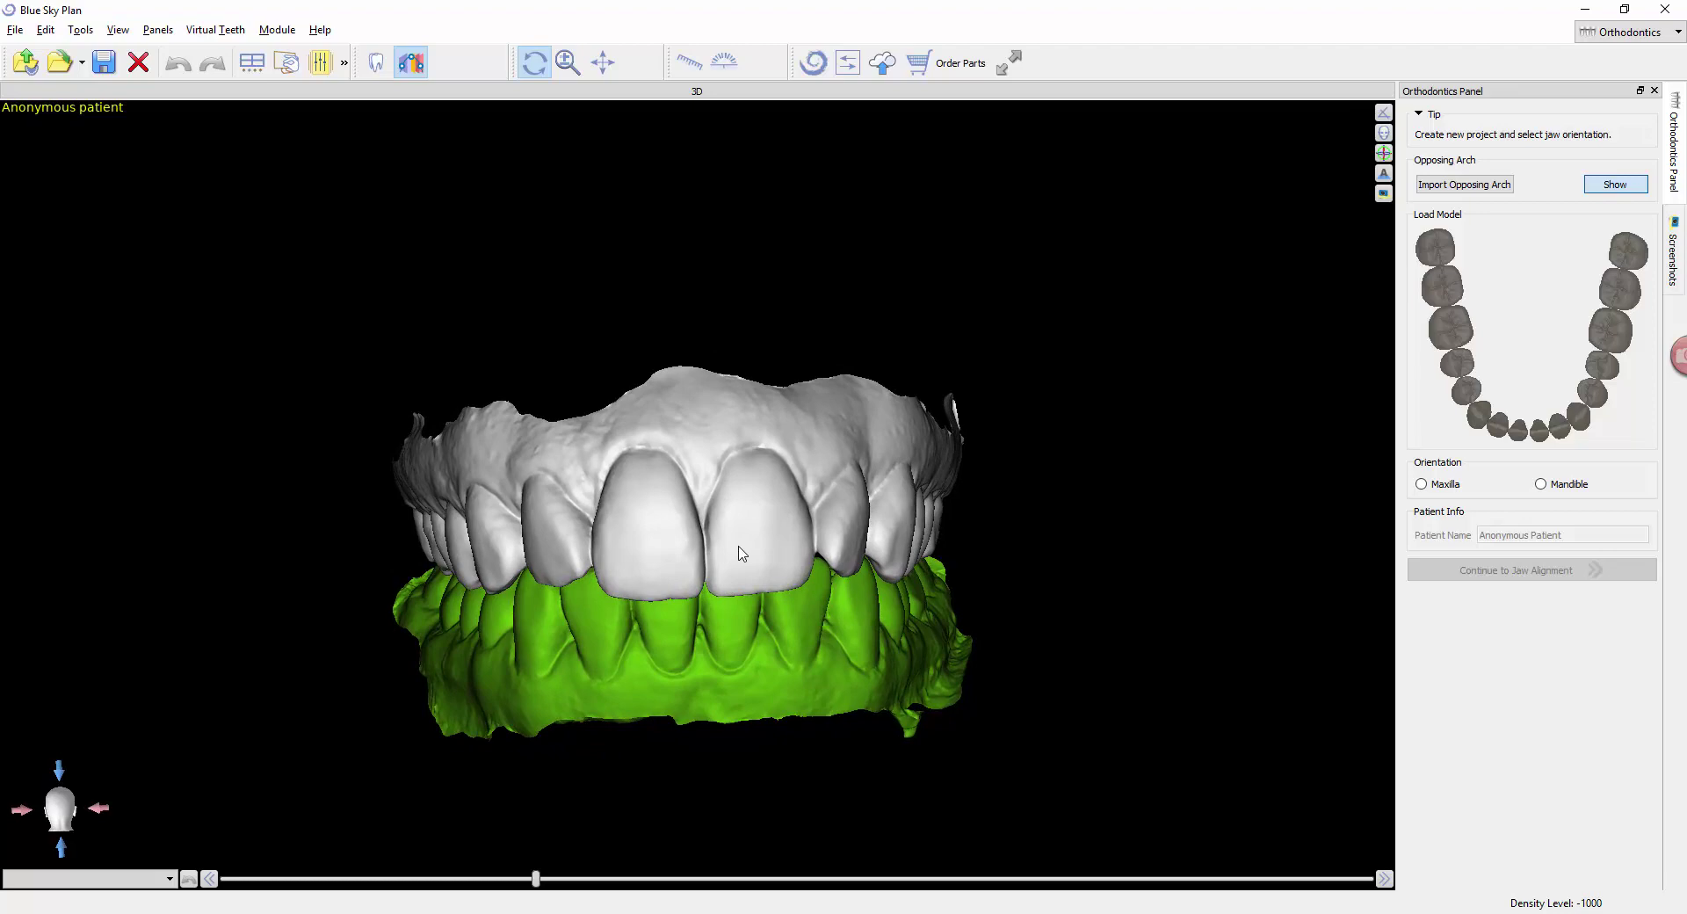
drag(739, 546, 726, 501)
drag(388, 407, 629, 577)
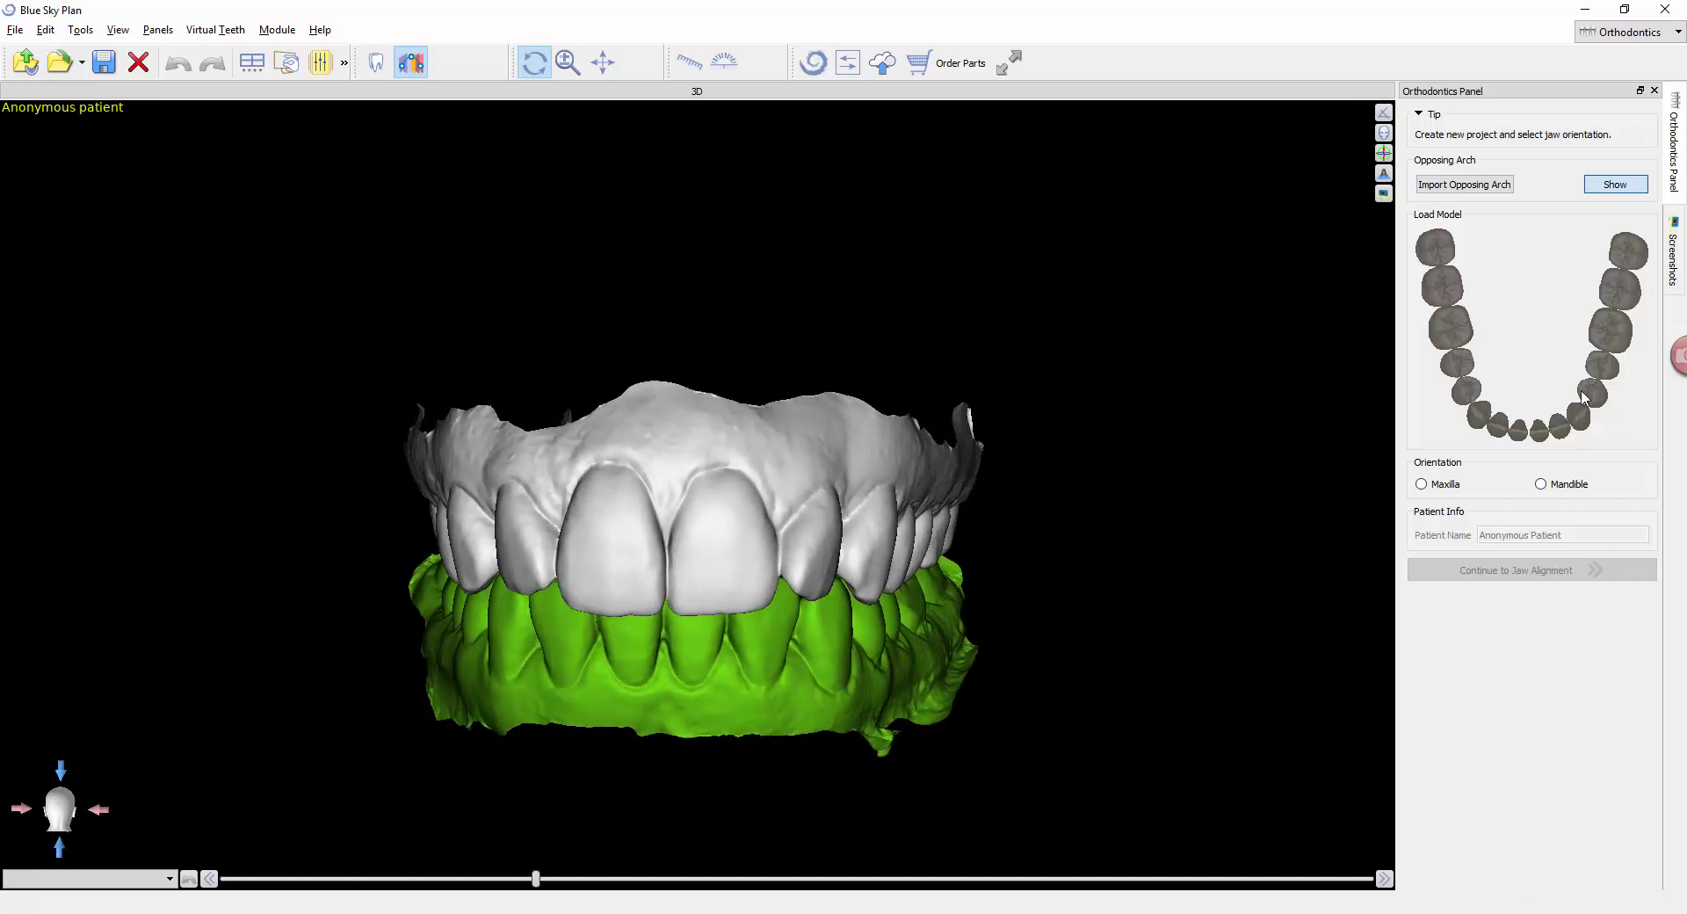
- Hide the green opposing arch and set the arch orientation to Maxilla
click(1614, 186)
drag(767, 714, 677, 404)
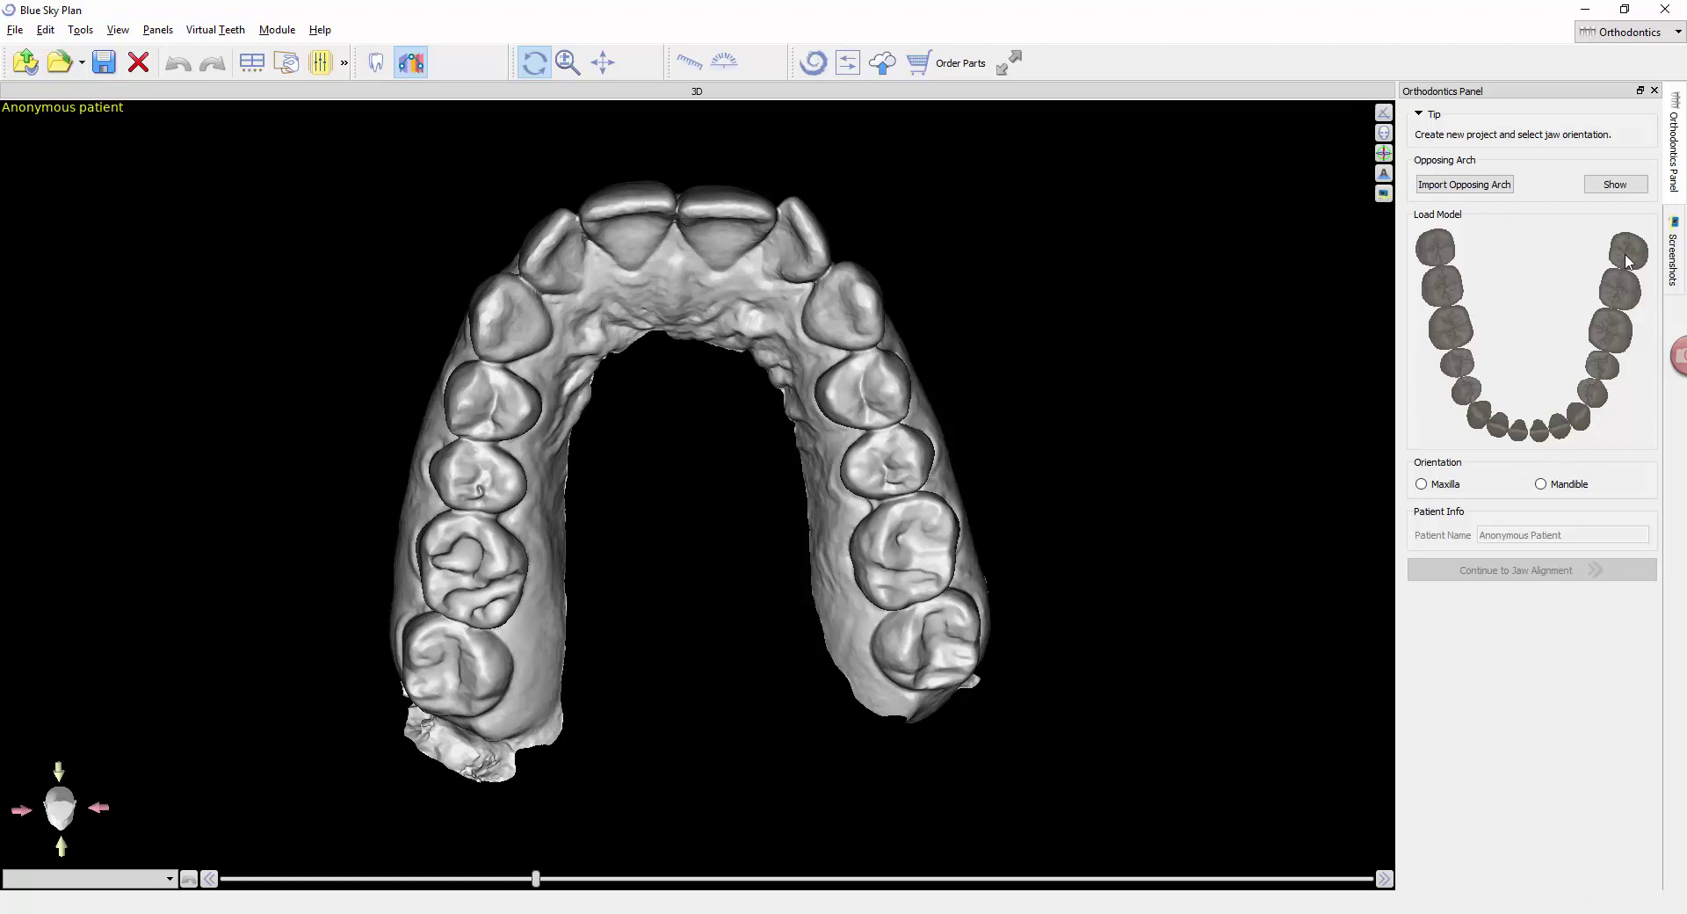
click(1421, 485)
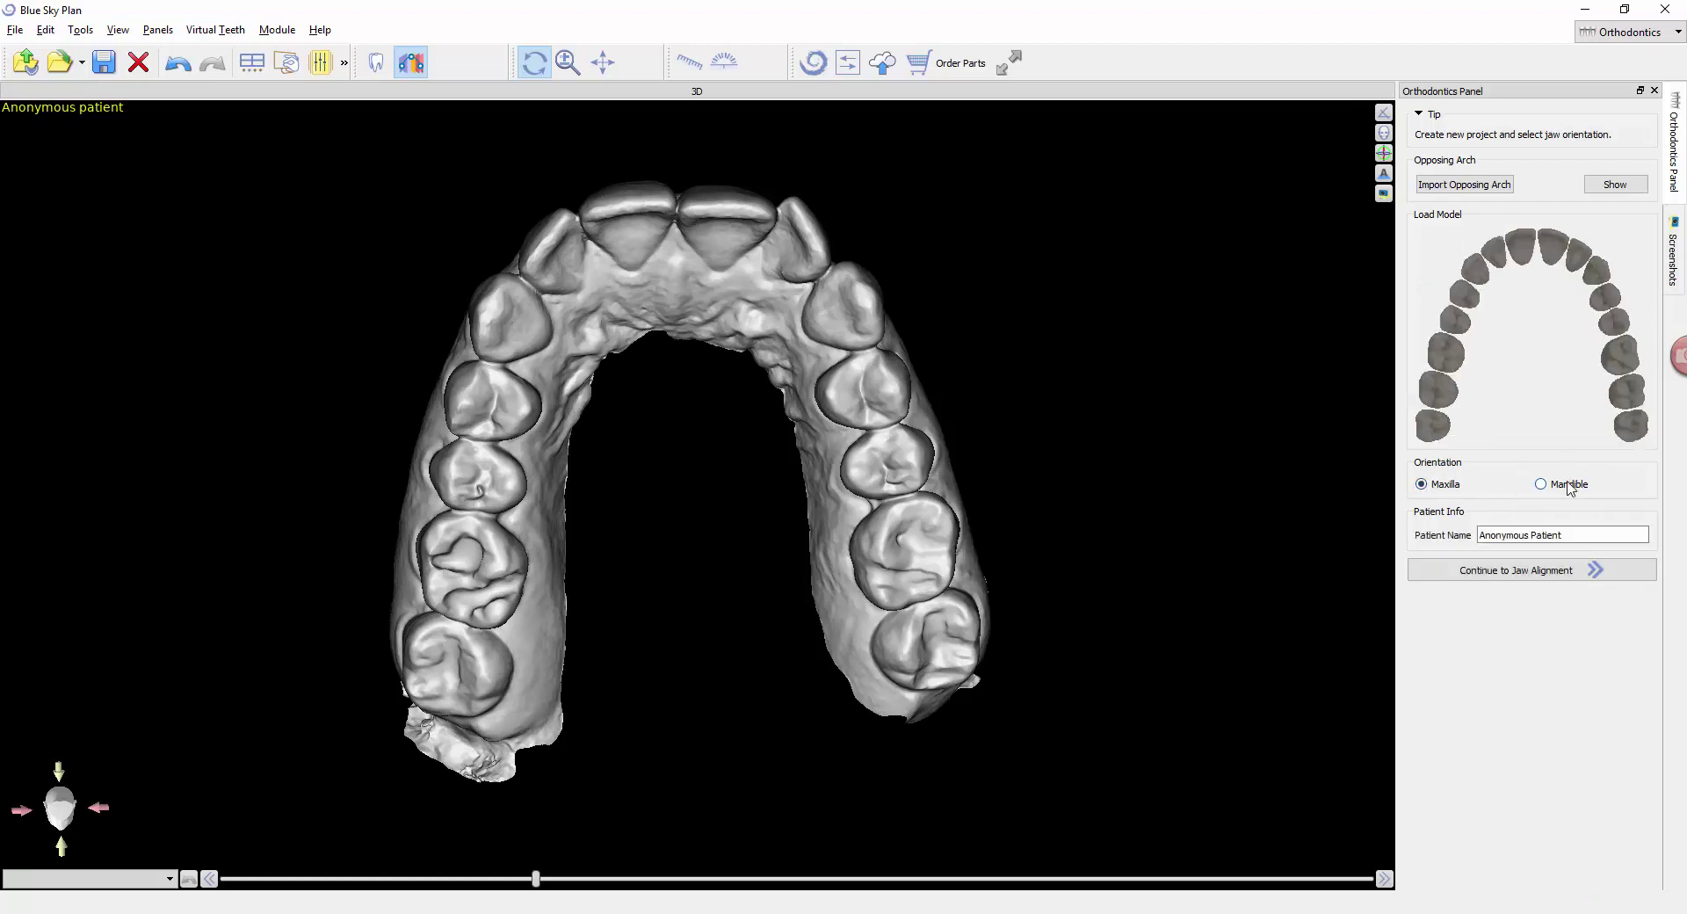
click(1541, 483)
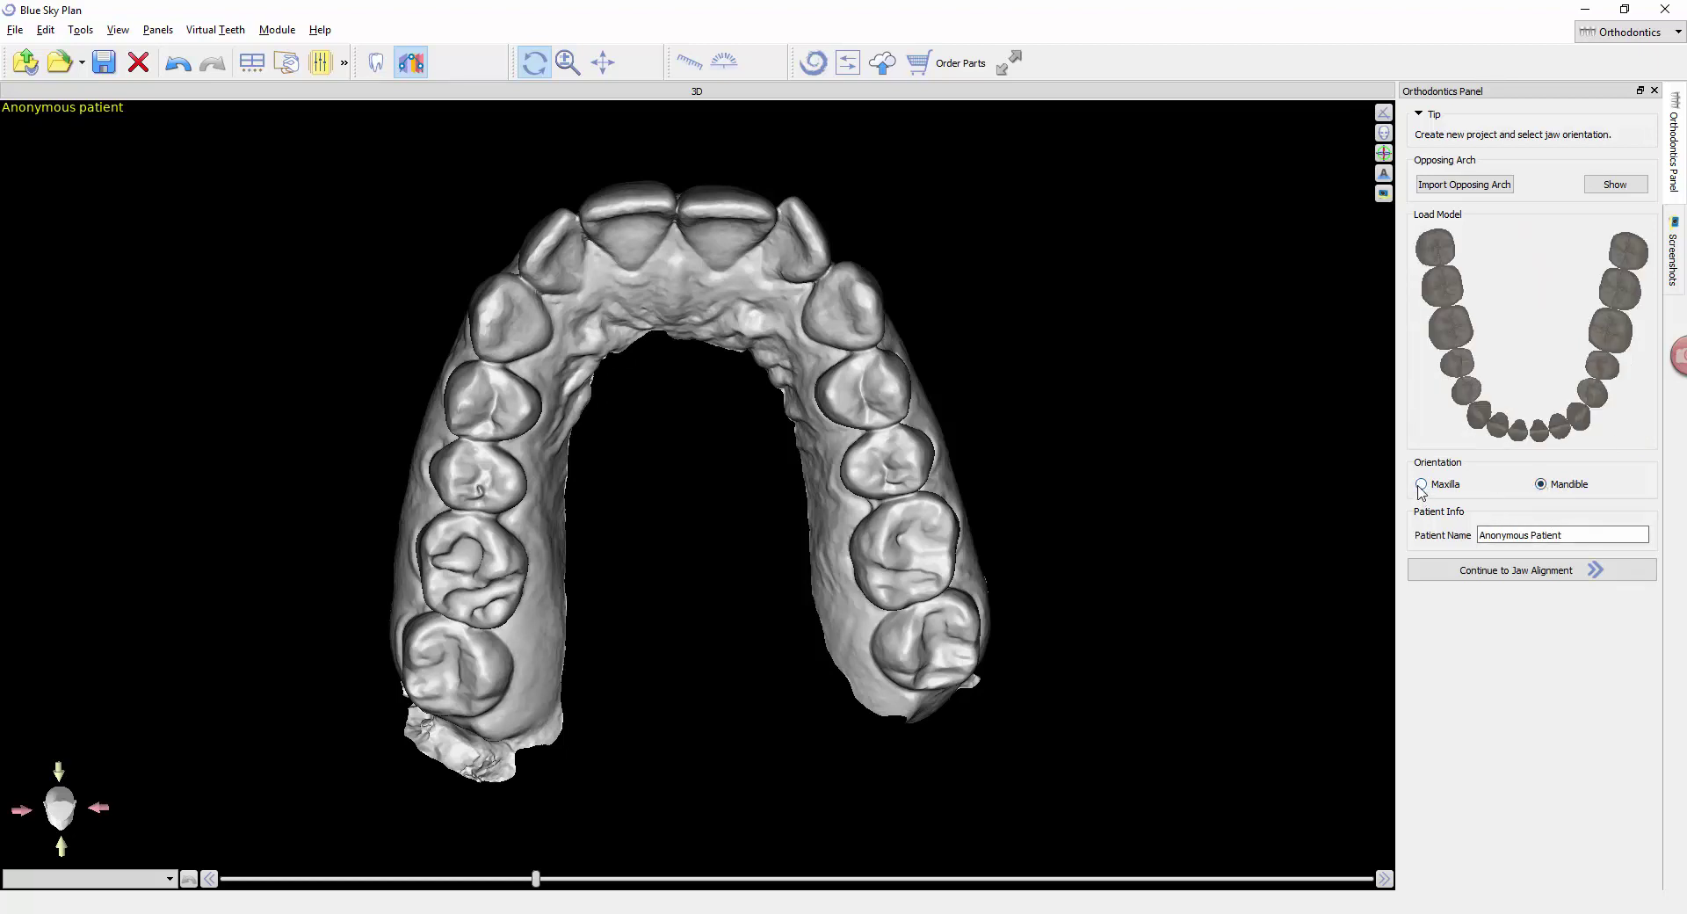
click(1421, 484)
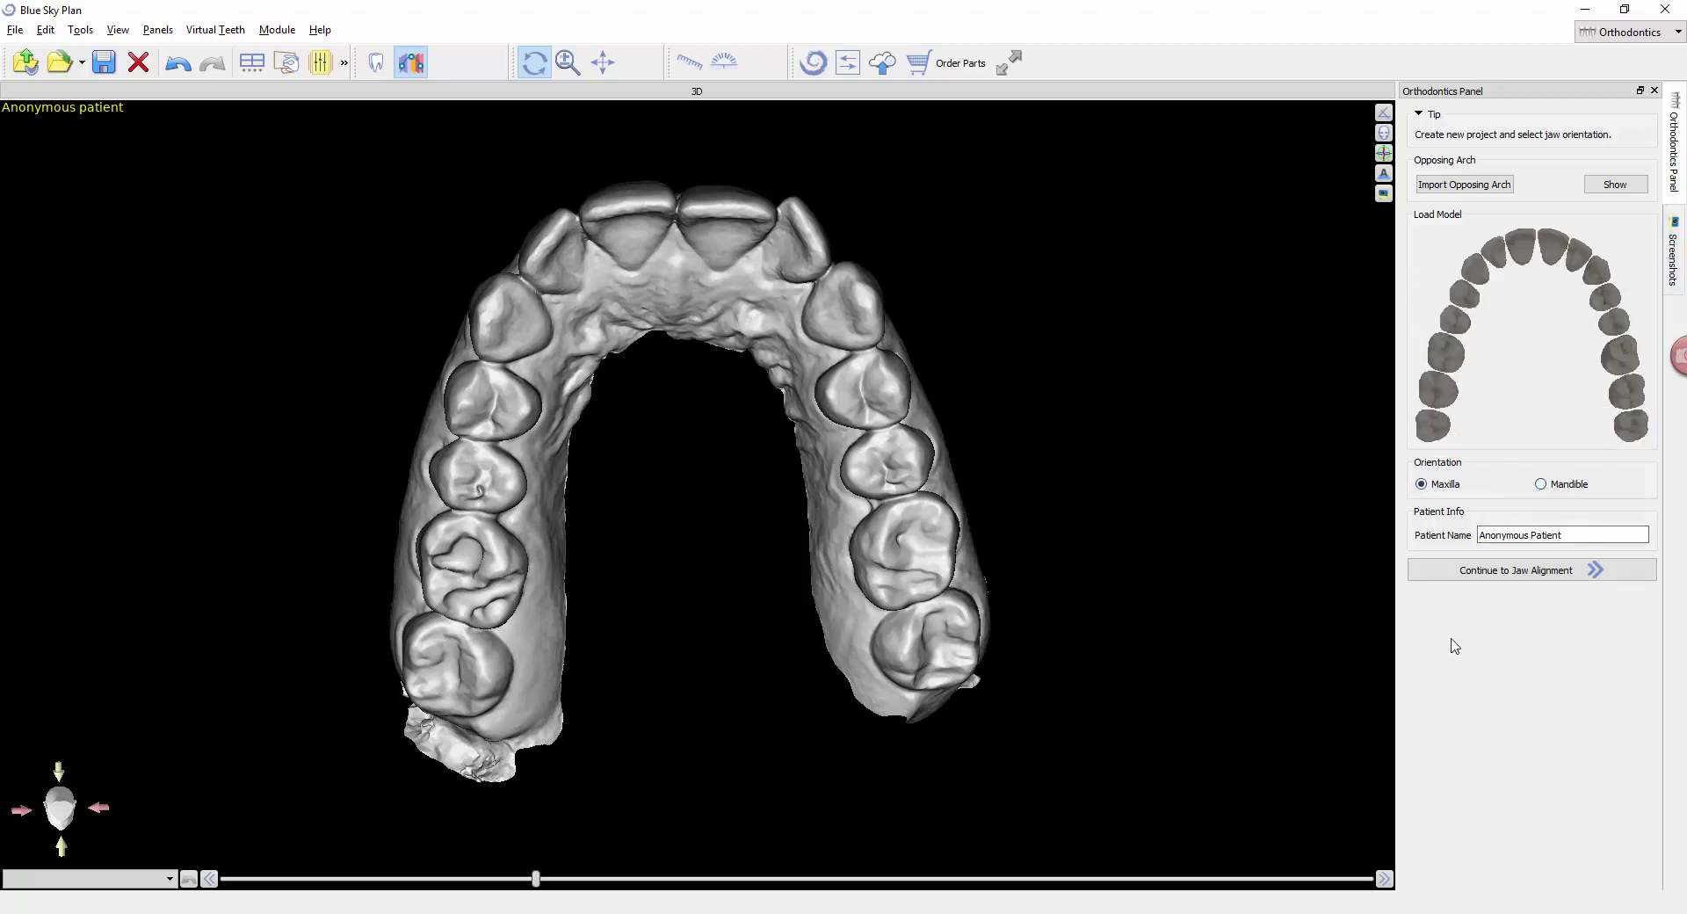
- Replace the Patient Name field with the patient's name and continue to Jaw Alignment
triple_click(1518, 535)
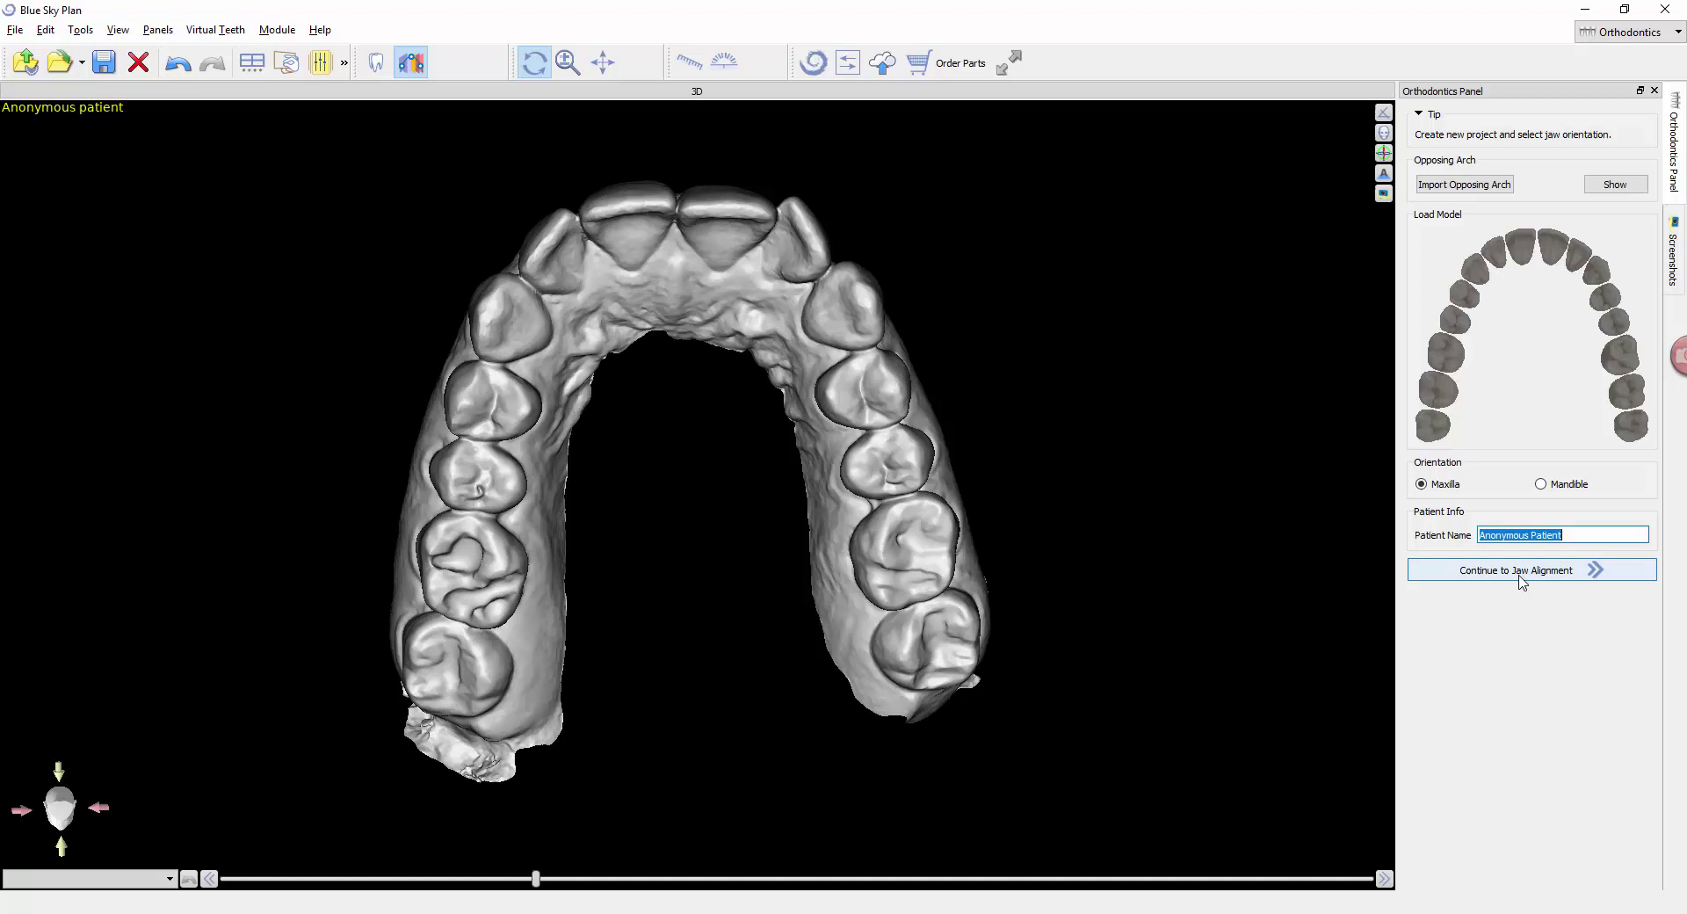
text(Jane Doe)
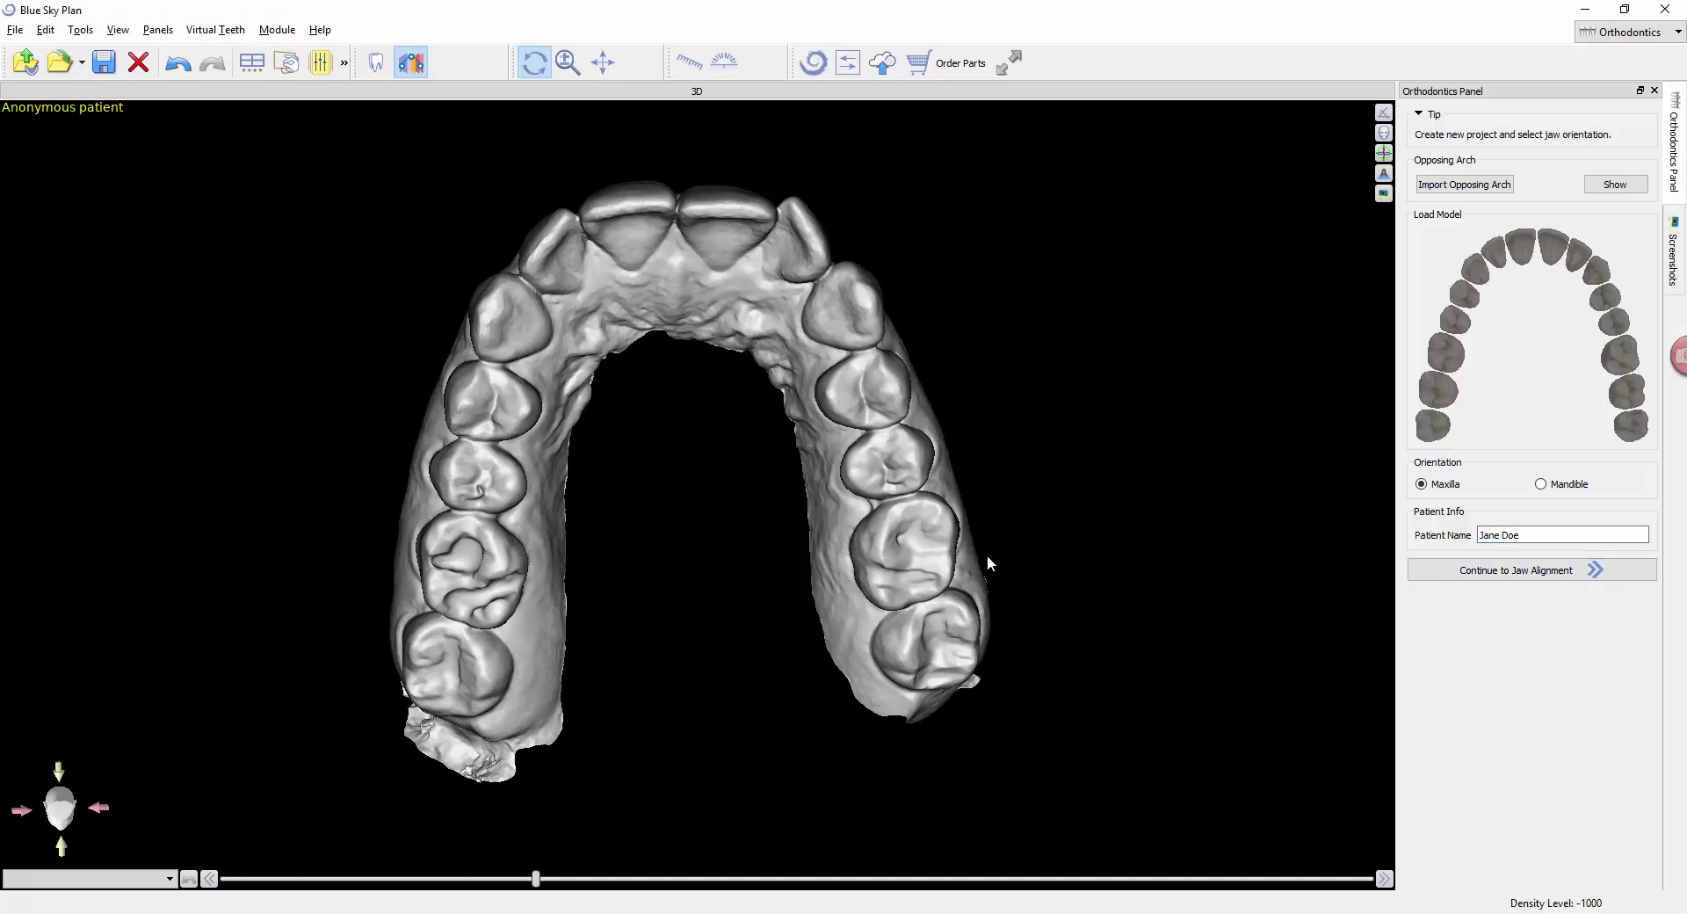
drag(988, 556, 1082, 671)
drag(680, 309, 681, 313)
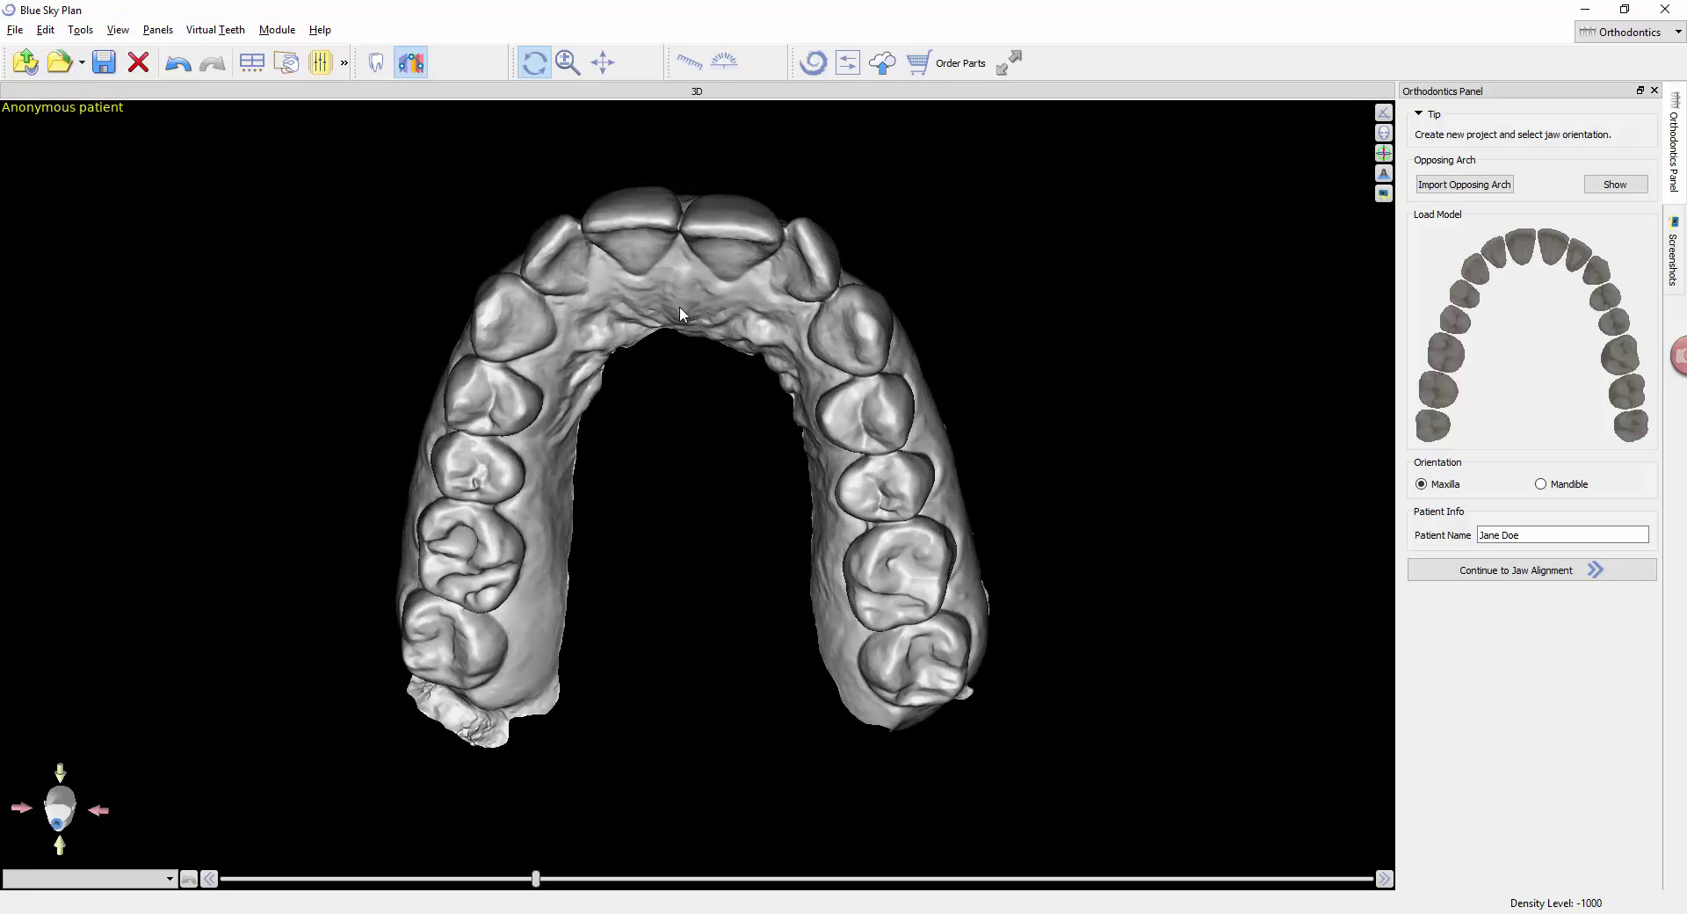
click(1523, 571)
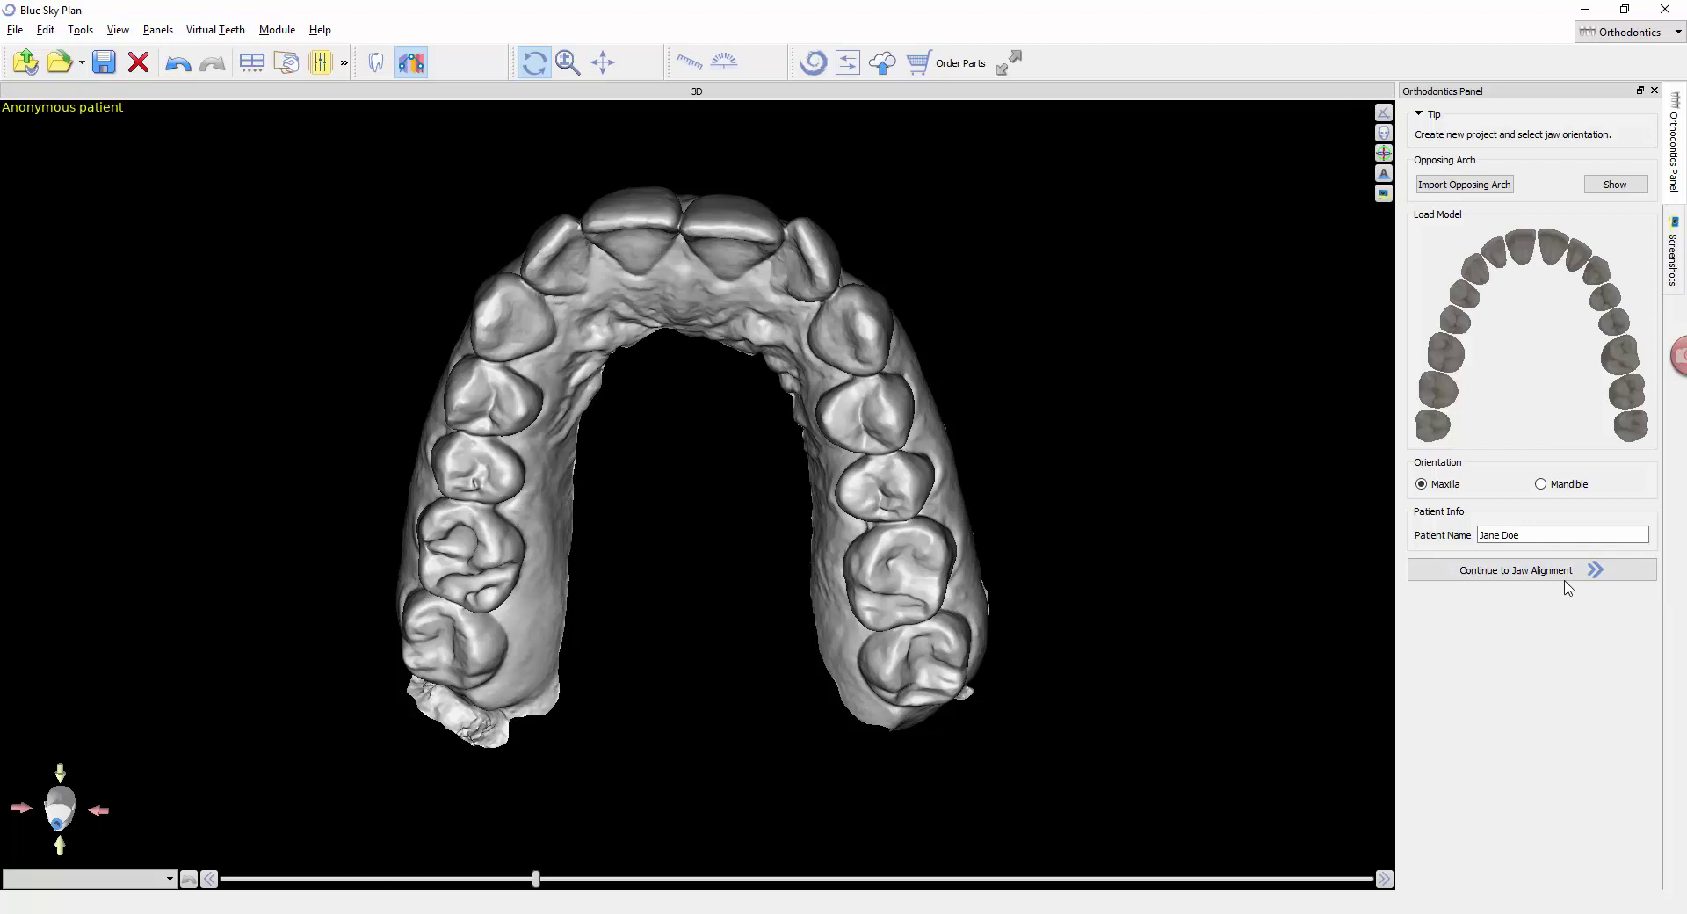